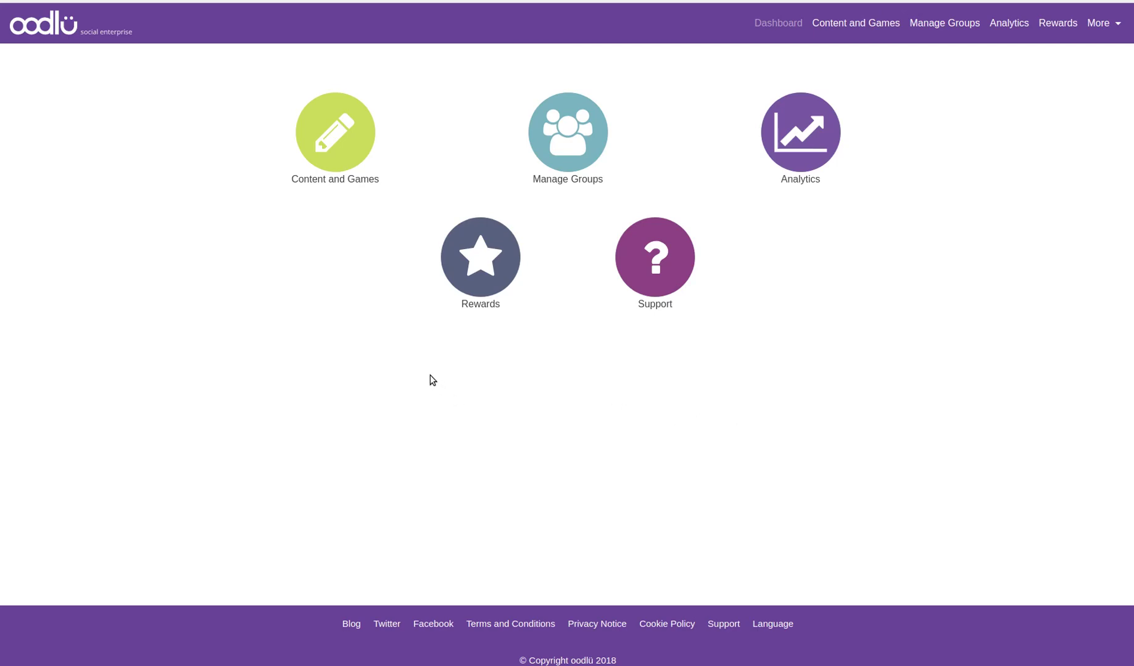
Start a new reward named "Early break" with a price of 200 oodles.
{"action": "left_click", "coordinate": [482, 276]}
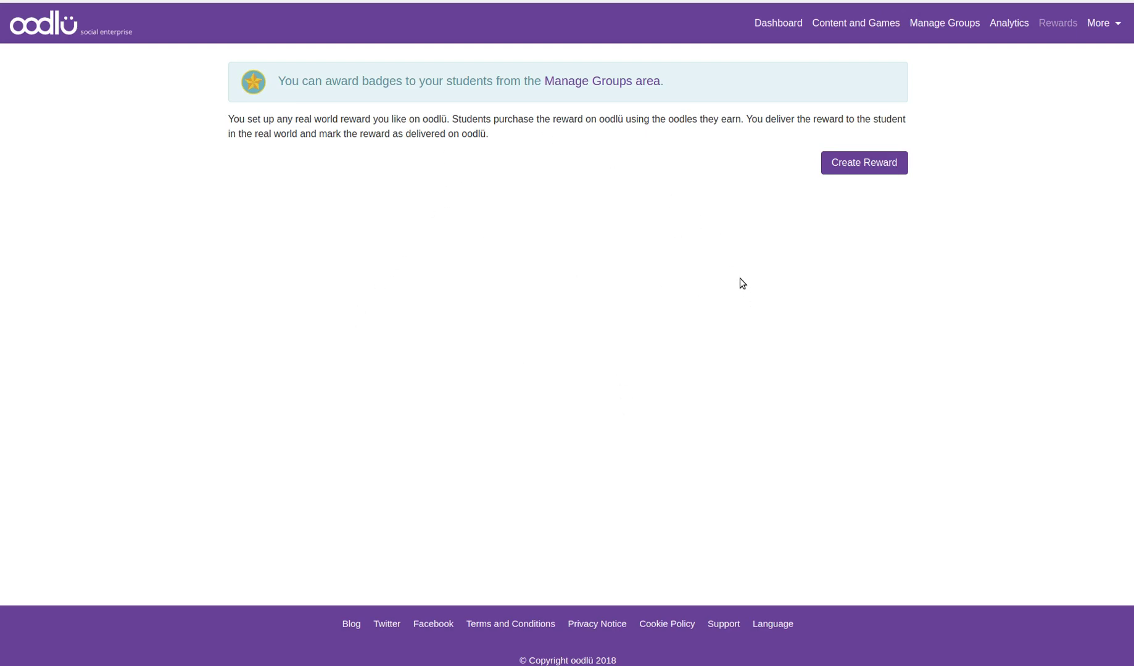
{"action": "left_click", "coordinate": [866, 175]}
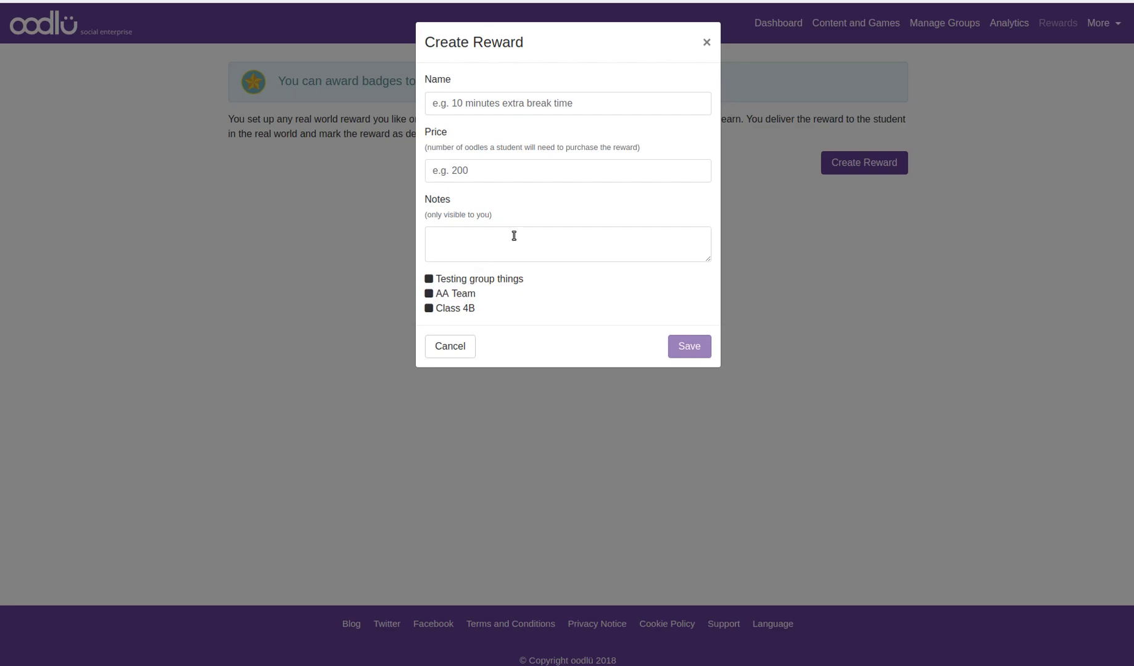
{"action": "left_click", "coordinate": [484, 103]}
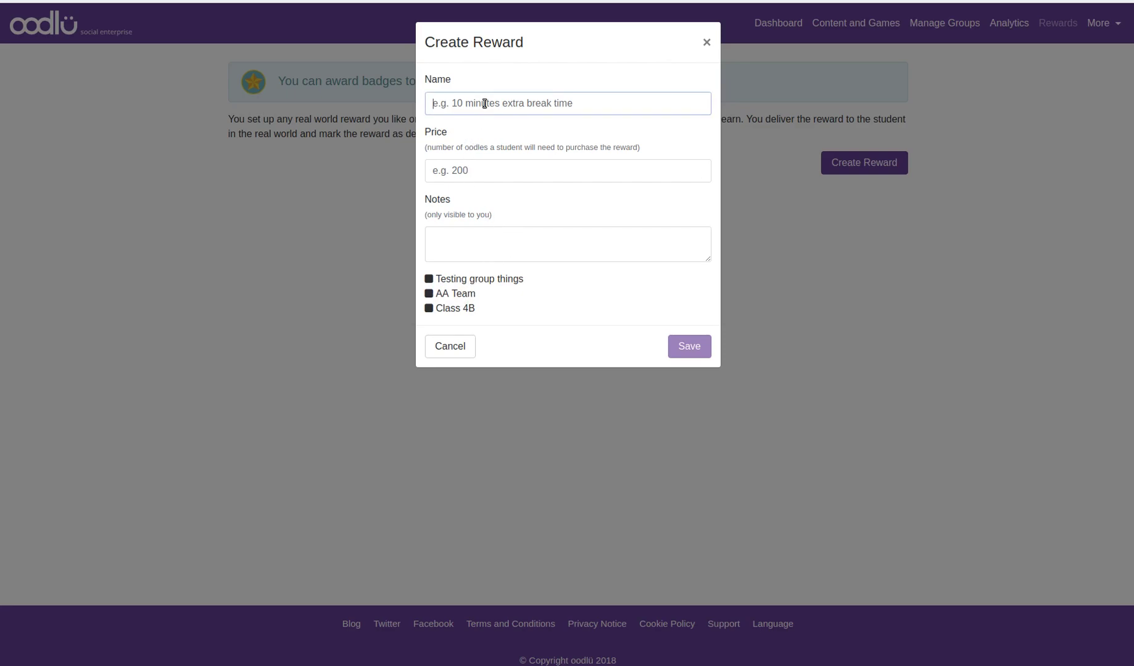
{"action": "type", "text": "Early break"}
{"action": "left_click", "coordinate": [509, 174]}
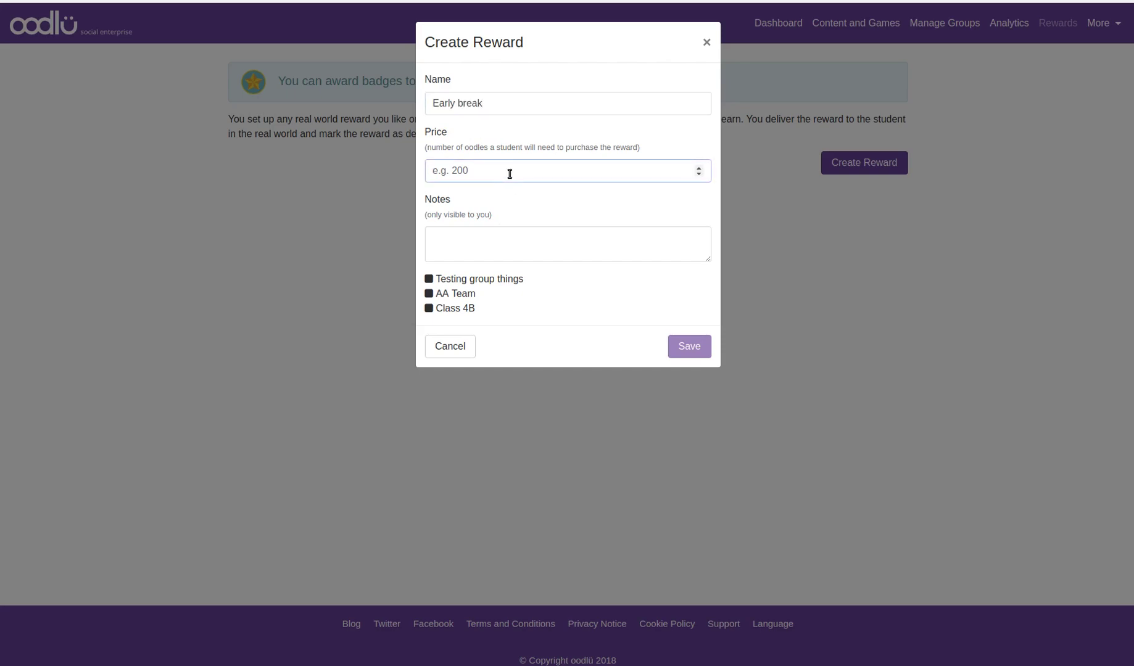
{"action": "type", "text": "200"}
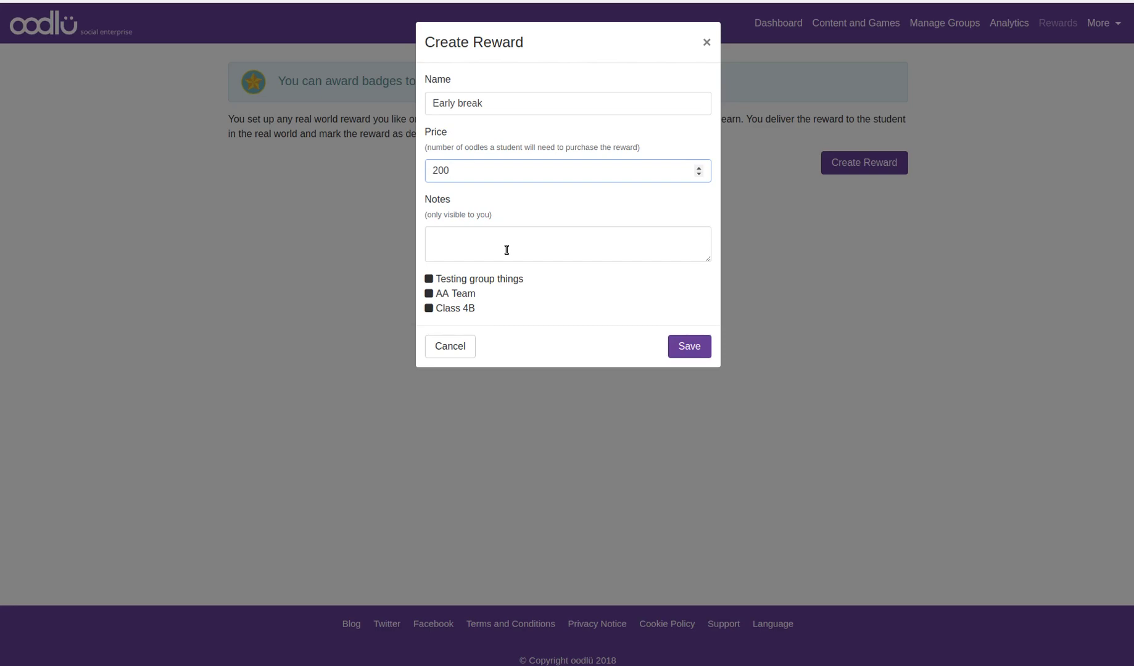
Add the note "These are some little notes to help me know what is what", assign the reward to Testing group things, and save it.
{"action": "left_click", "coordinate": [507, 250]}
{"action": "type", "text": "These are some l"}
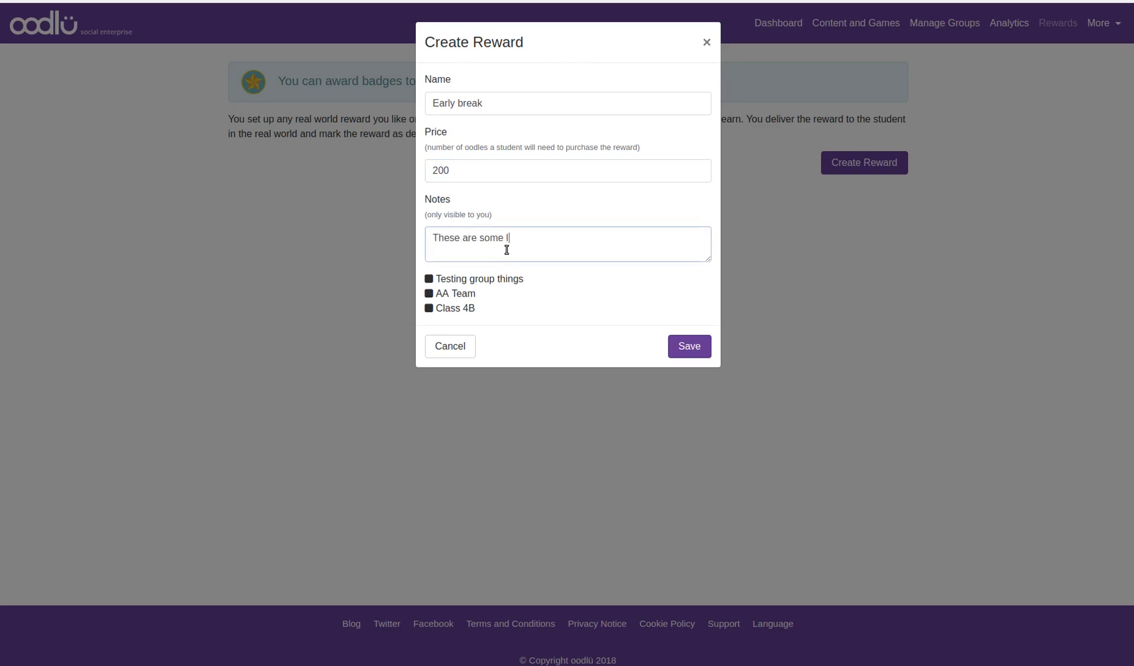
{"action": "type", "text": "ittle notes to help me know what is what"}
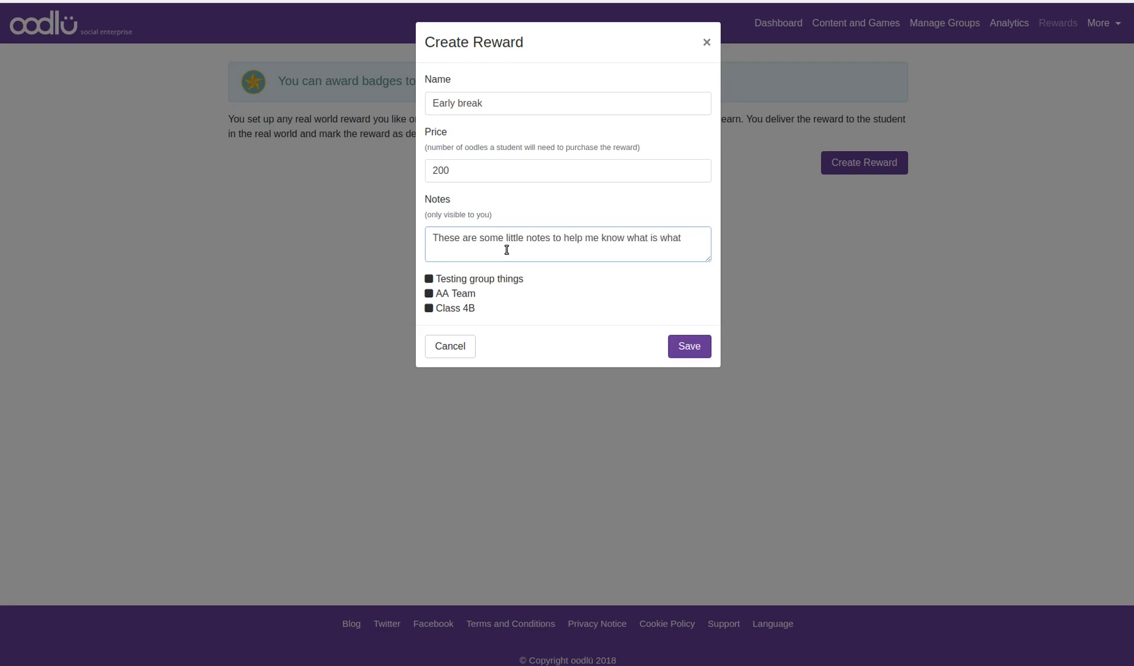
{"action": "left_click", "coordinate": [480, 176]}
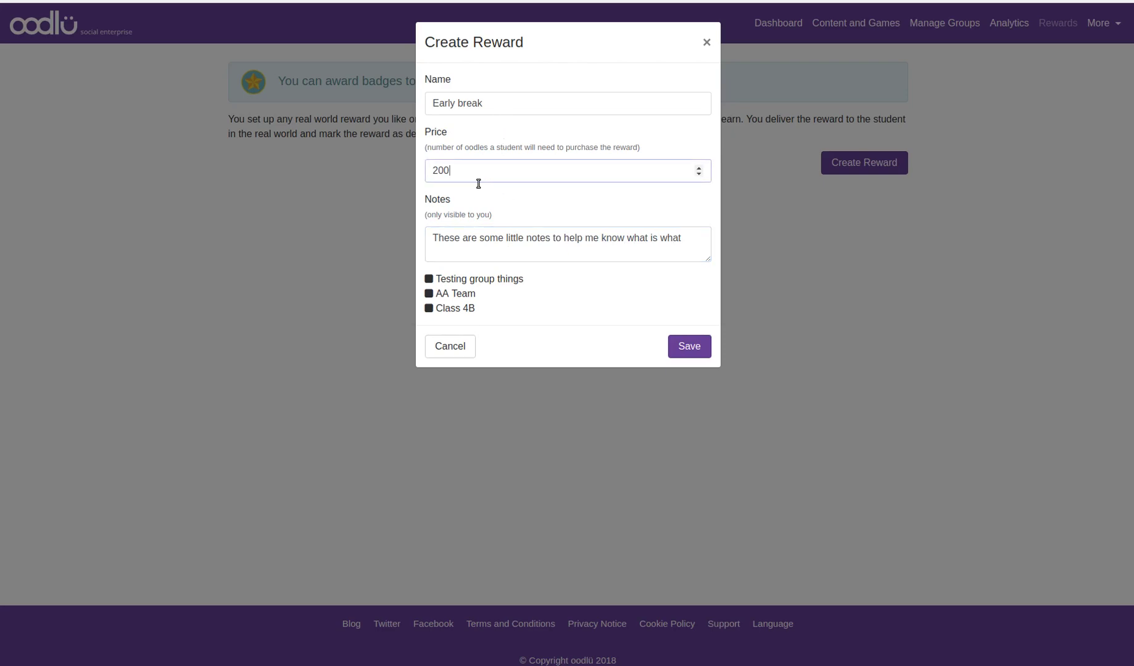
{"action": "left_click", "coordinate": [502, 239]}
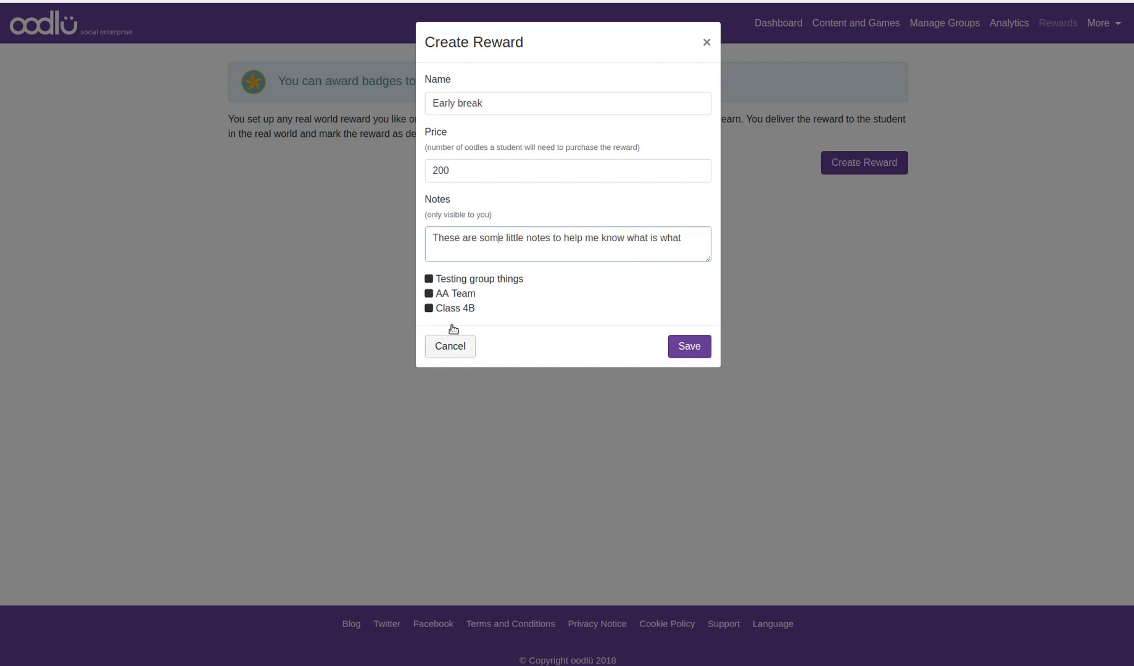
{"action": "left_click", "coordinate": [428, 279]}
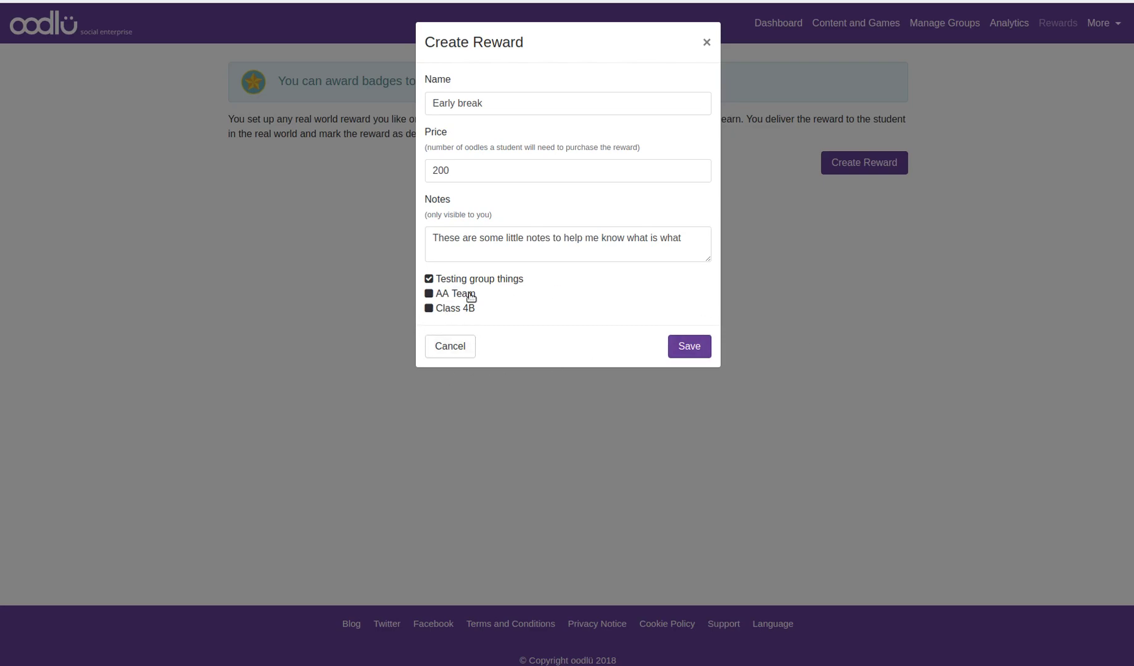
{"action": "left_click", "coordinate": [686, 348]}
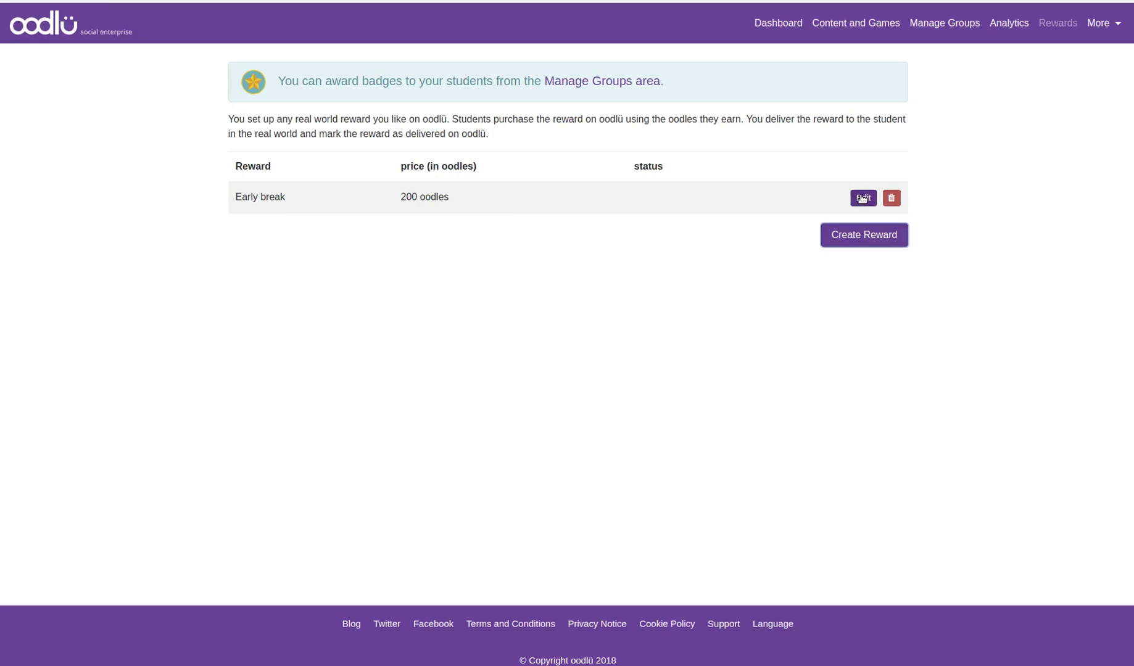
Open the Early break reward's settings for review and close them without saving.
{"action": "left_click", "coordinate": [862, 198]}
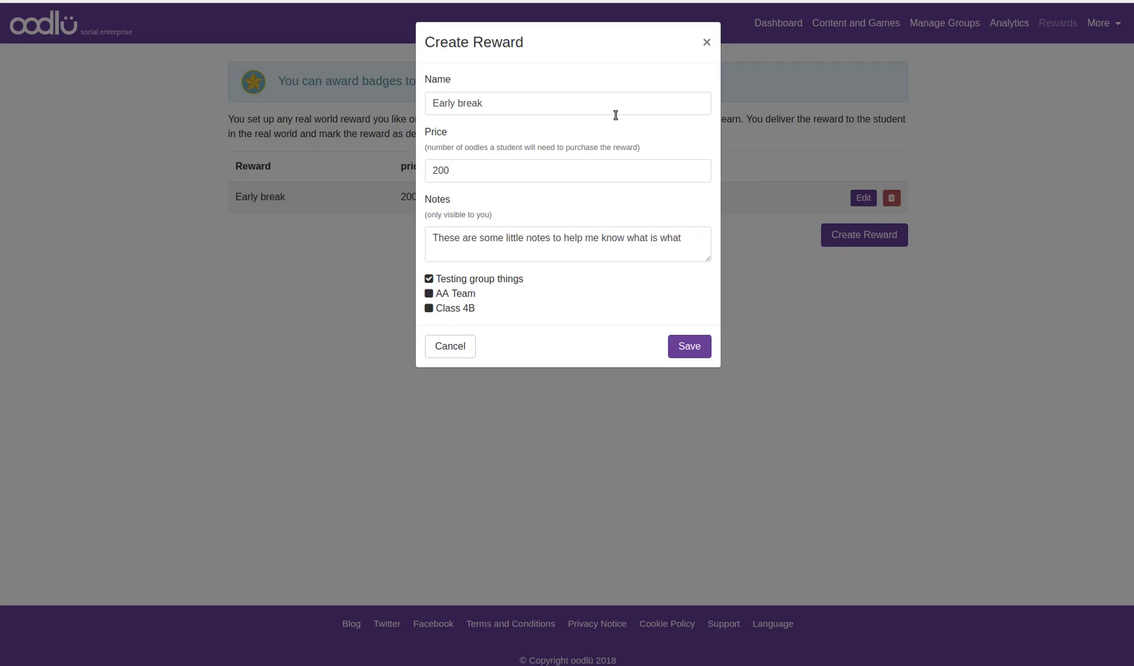
{"action": "left_click", "coordinate": [456, 354]}
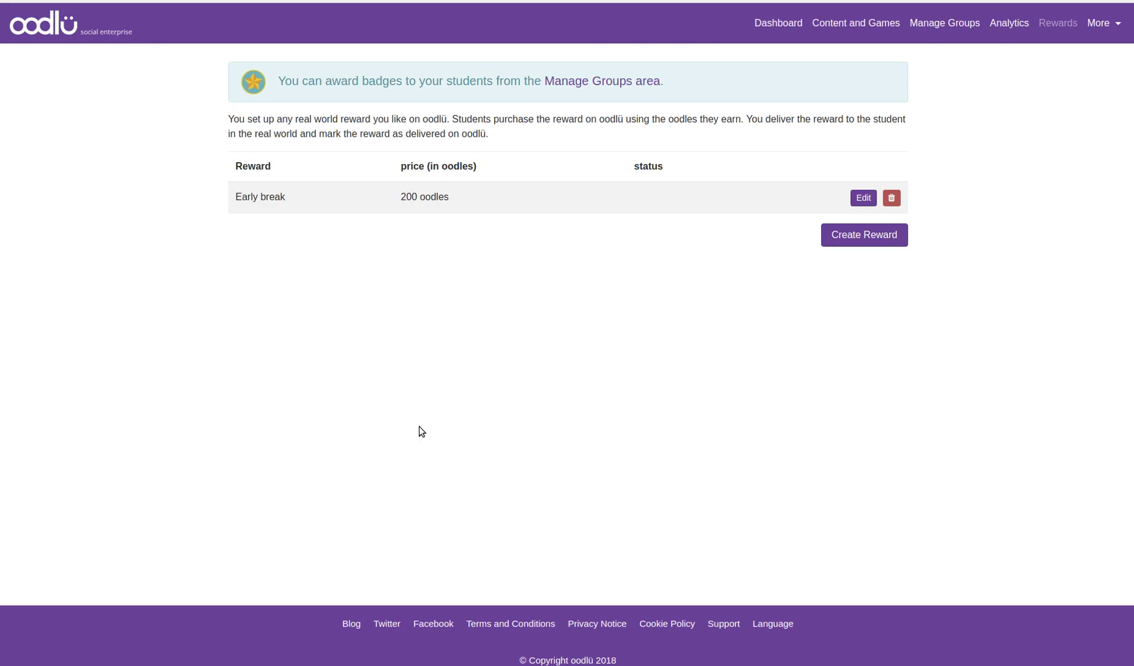
{"action": "left_click", "coordinate": [1100, 31]}
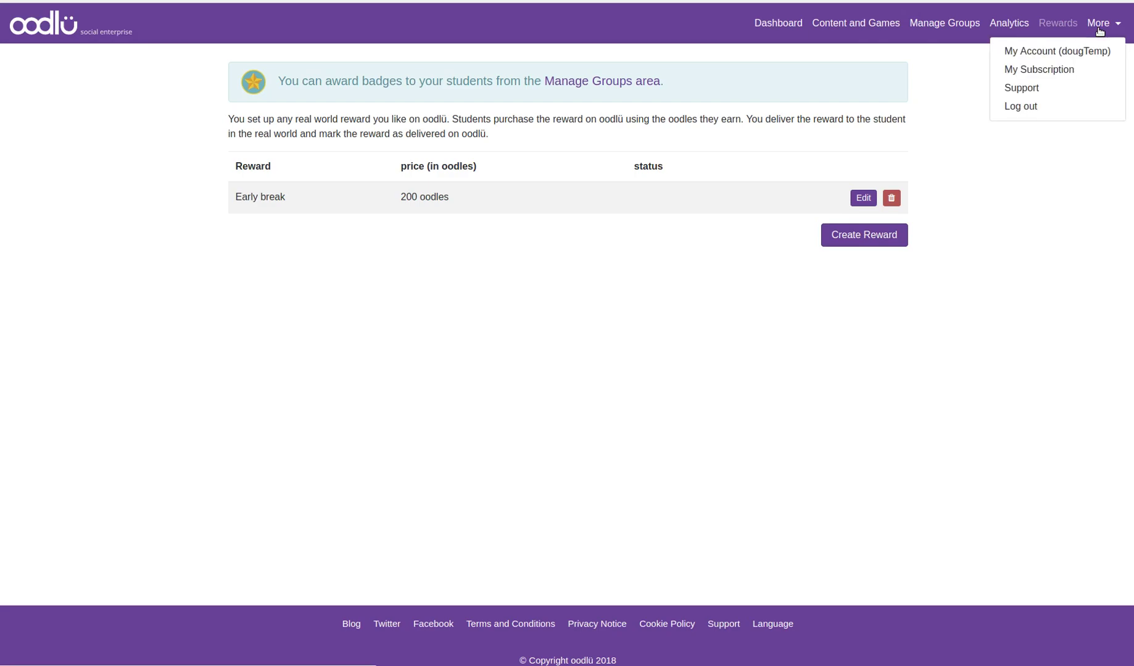
{"action": "left_click", "coordinate": [987, 209]}
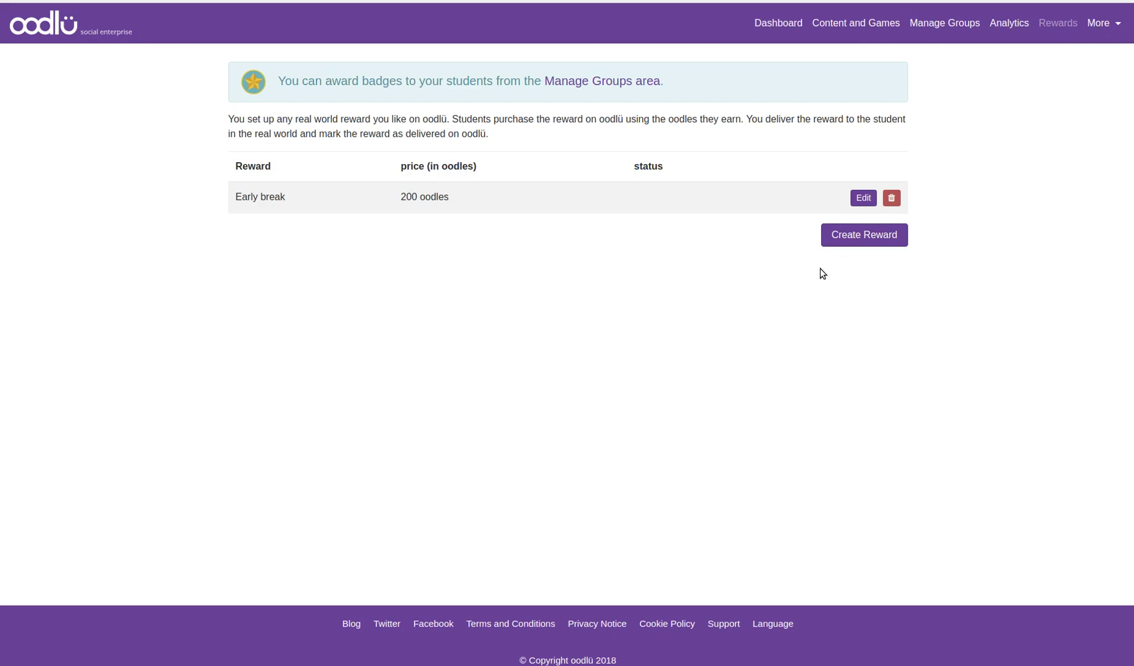
Credit 400 oodles to the student in the Testing group things group.
{"action": "left_click", "coordinate": [950, 23]}
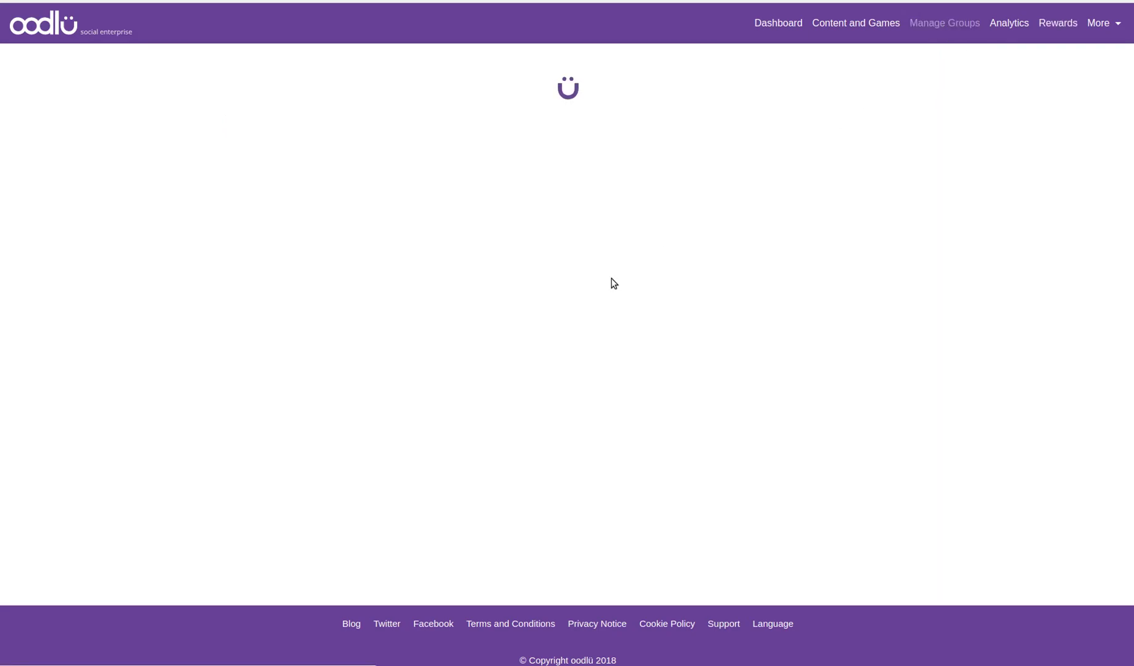
{"action": "left_click", "coordinate": [270, 73]}
{"action": "left_click", "coordinate": [276, 153]}
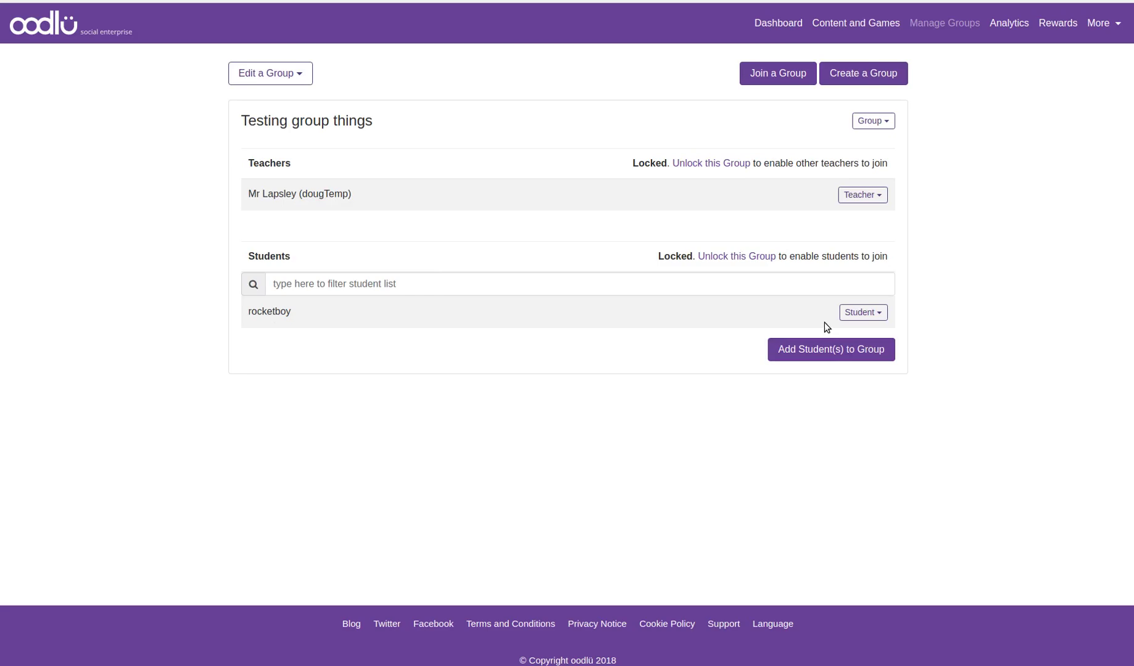
{"action": "left_click", "coordinate": [852, 313]}
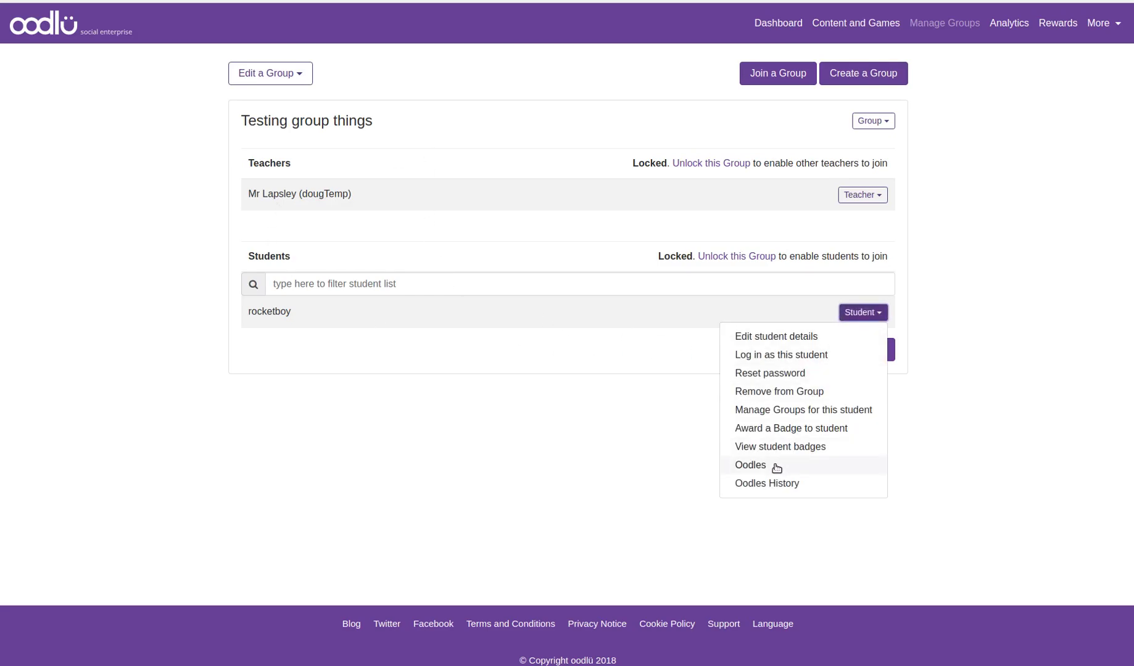
{"action": "left_click", "coordinate": [776, 468]}
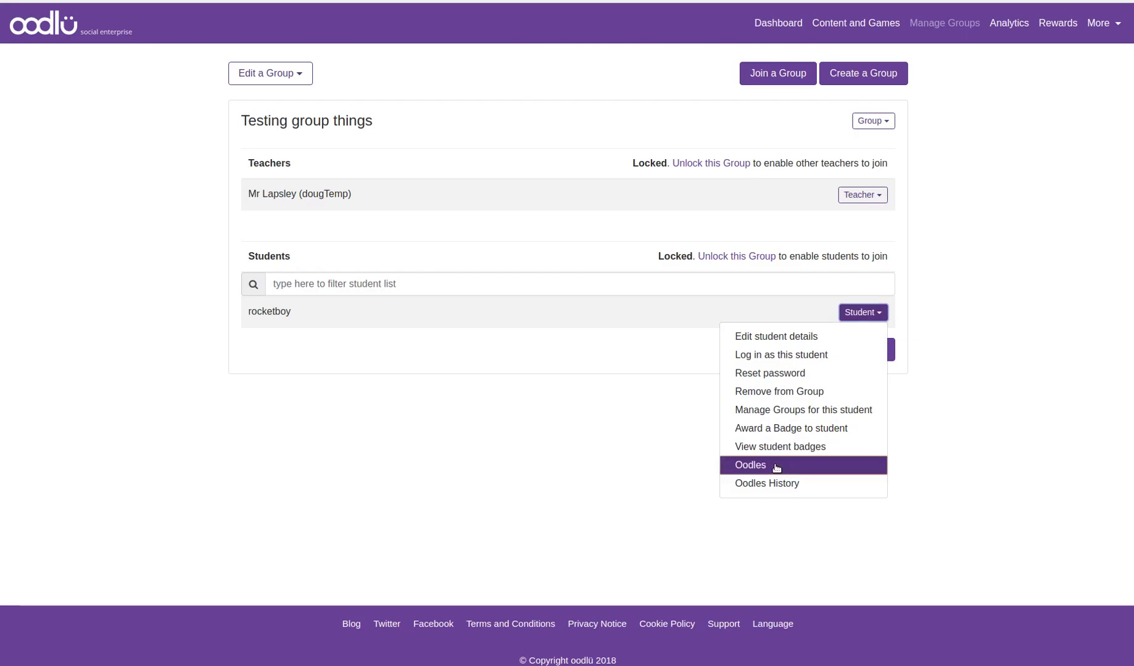
{"action": "left_click_drag", "start_coordinate": [529, 221], "coordinate": [423, 222]}
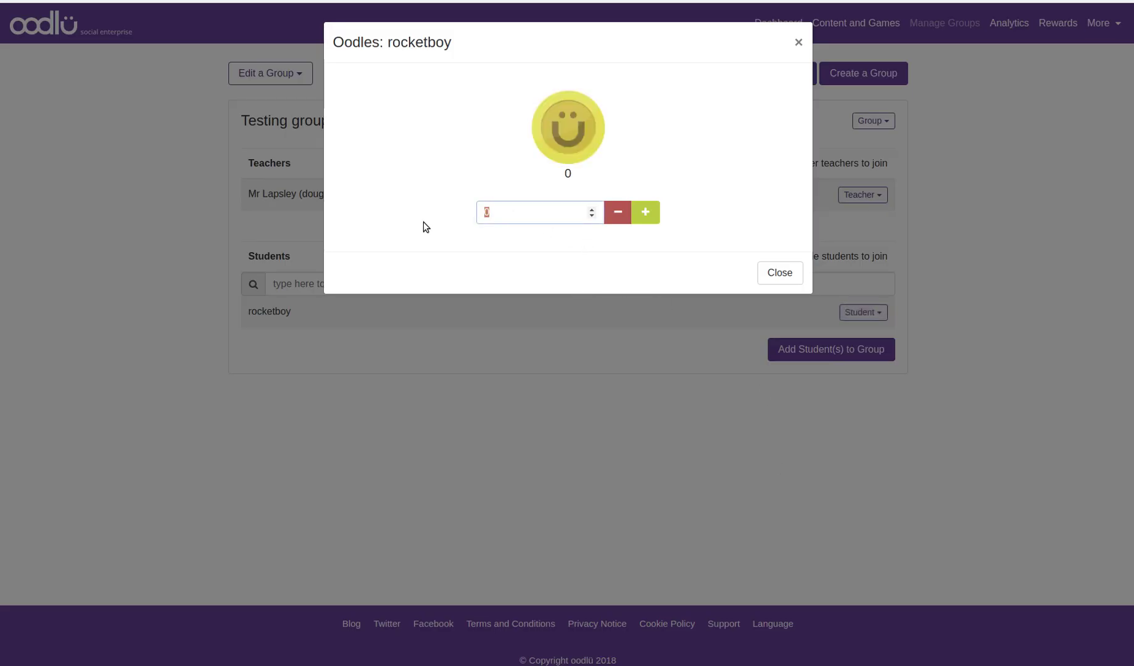
{"action": "type", "text": "400"}
{"action": "left_click", "coordinate": [646, 221]}
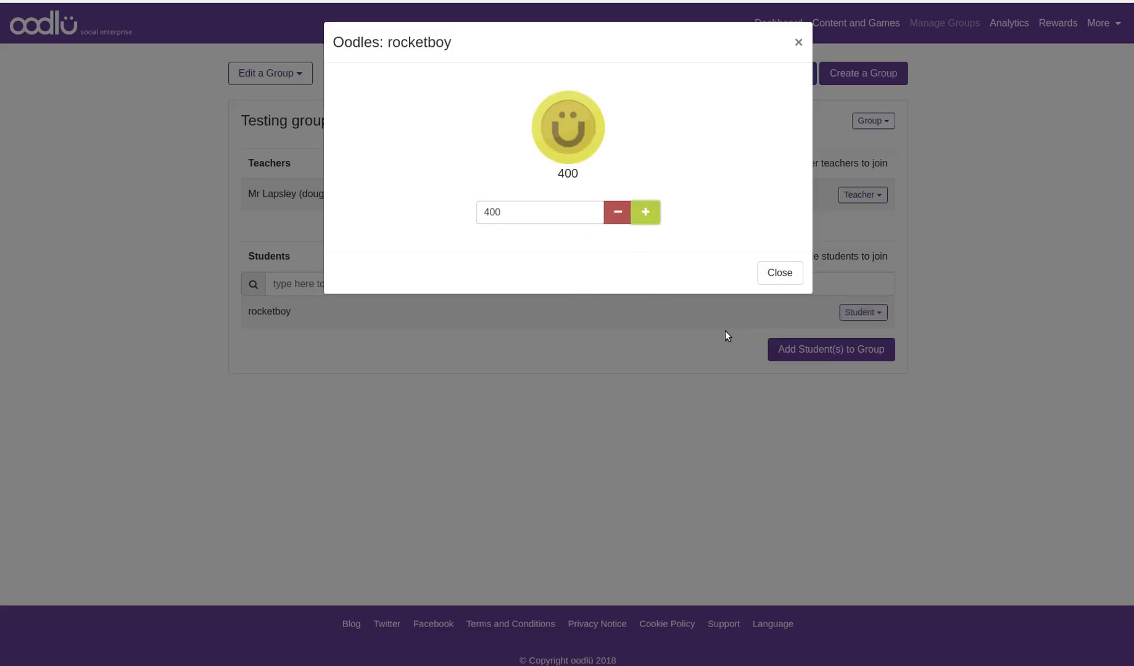
{"action": "left_click", "coordinate": [779, 274]}
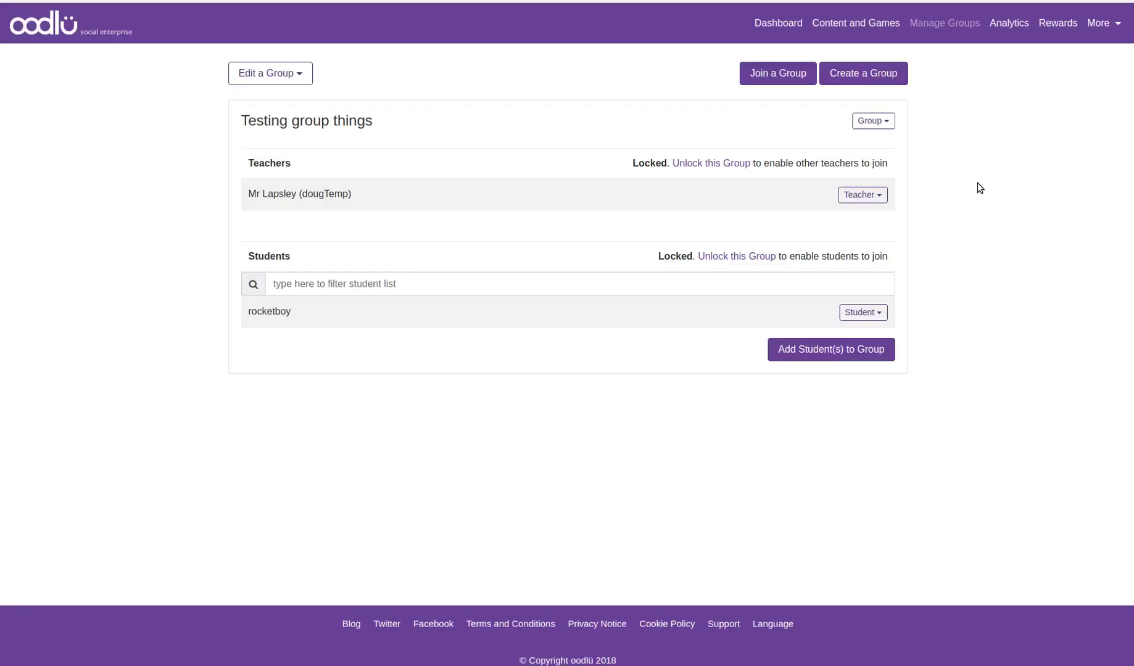
Log out of the teacher account, log in with the student's username and password, and decline saving the password in the browser.
{"action": "left_click", "coordinate": [1101, 22]}
{"action": "left_click", "coordinate": [1023, 106]}
{"action": "left_click", "coordinate": [520, 128]}
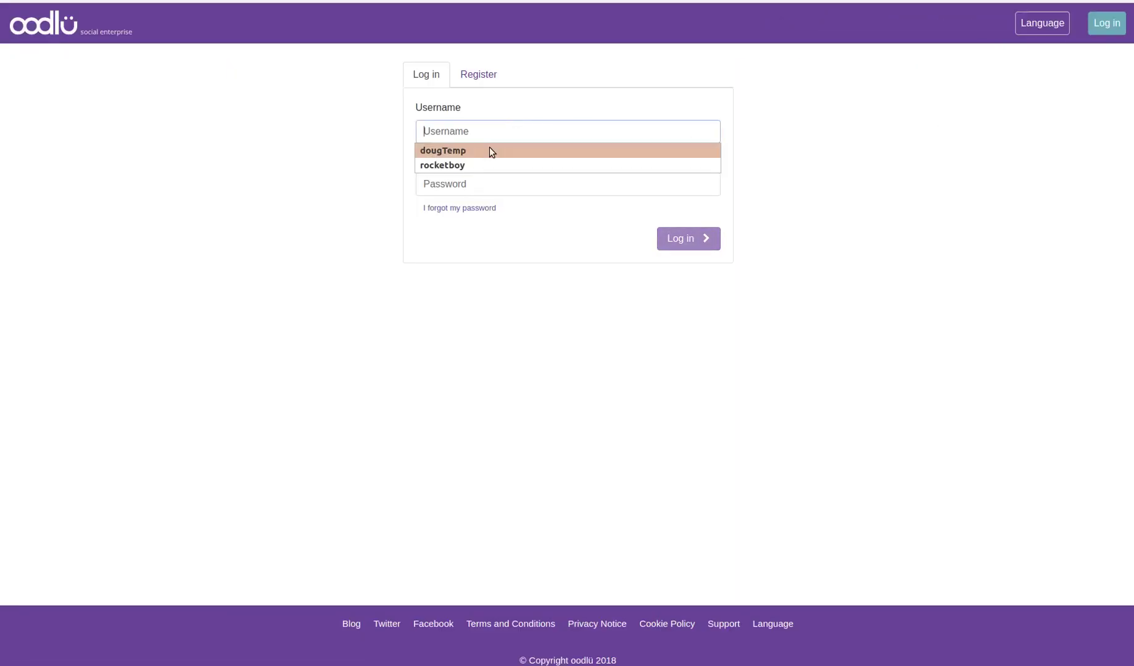
{"action": "left_click", "coordinate": [456, 167]}
{"action": "left_click", "coordinate": [464, 178]}
{"action": "type", "text": "*******"}
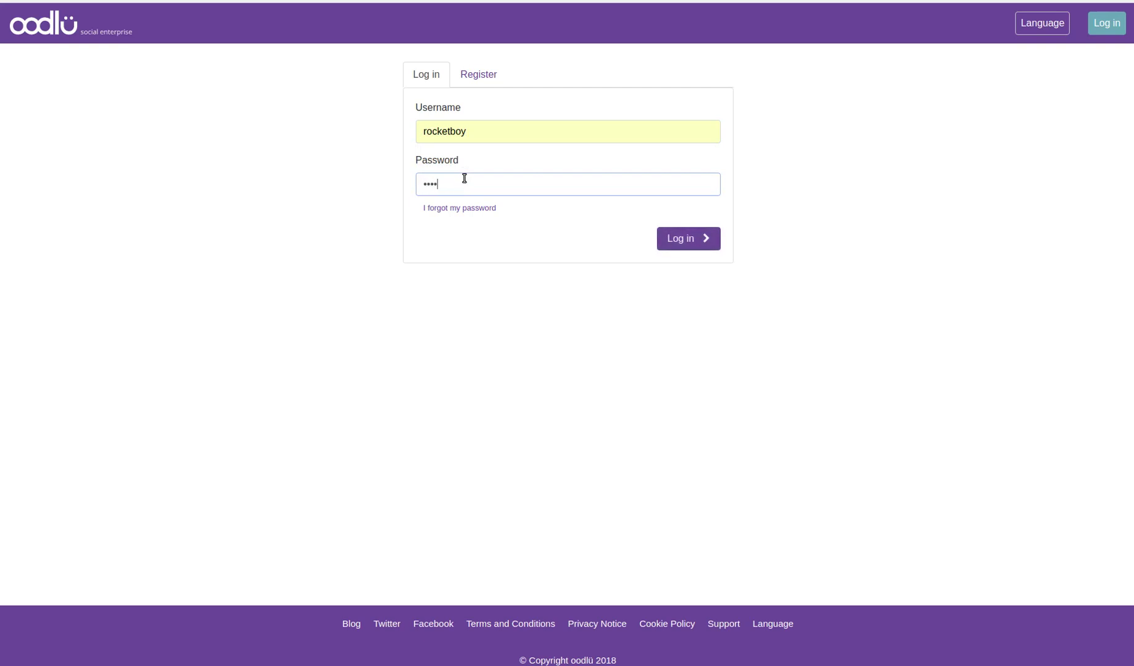
{"action": "left_click", "coordinate": [678, 238]}
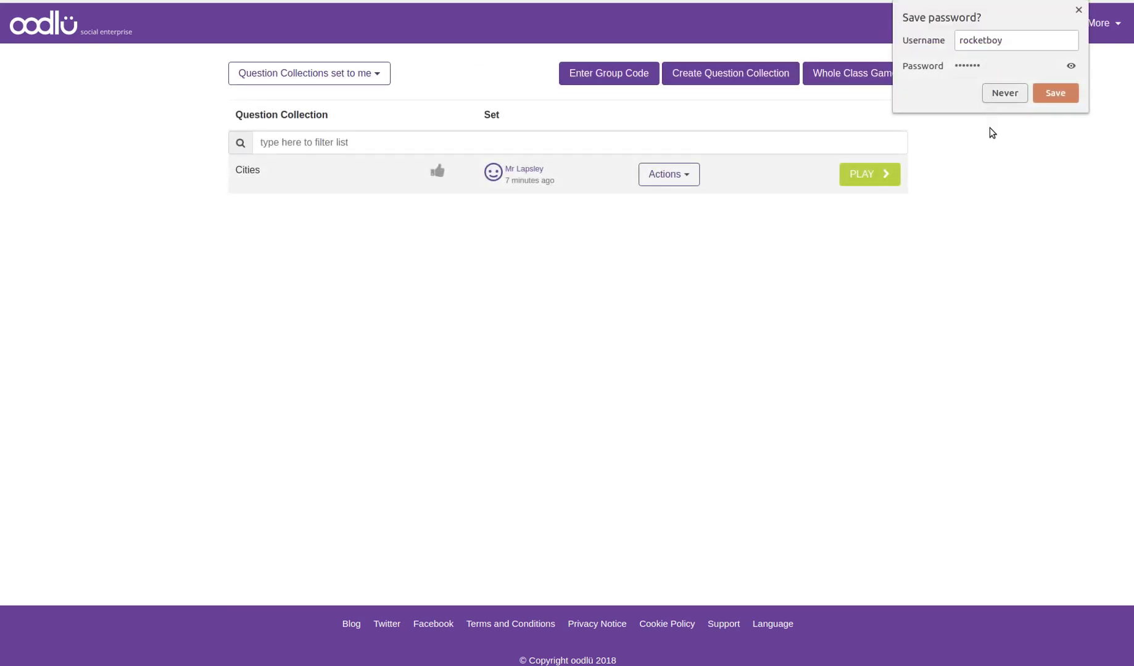
{"action": "left_click", "coordinate": [992, 99]}
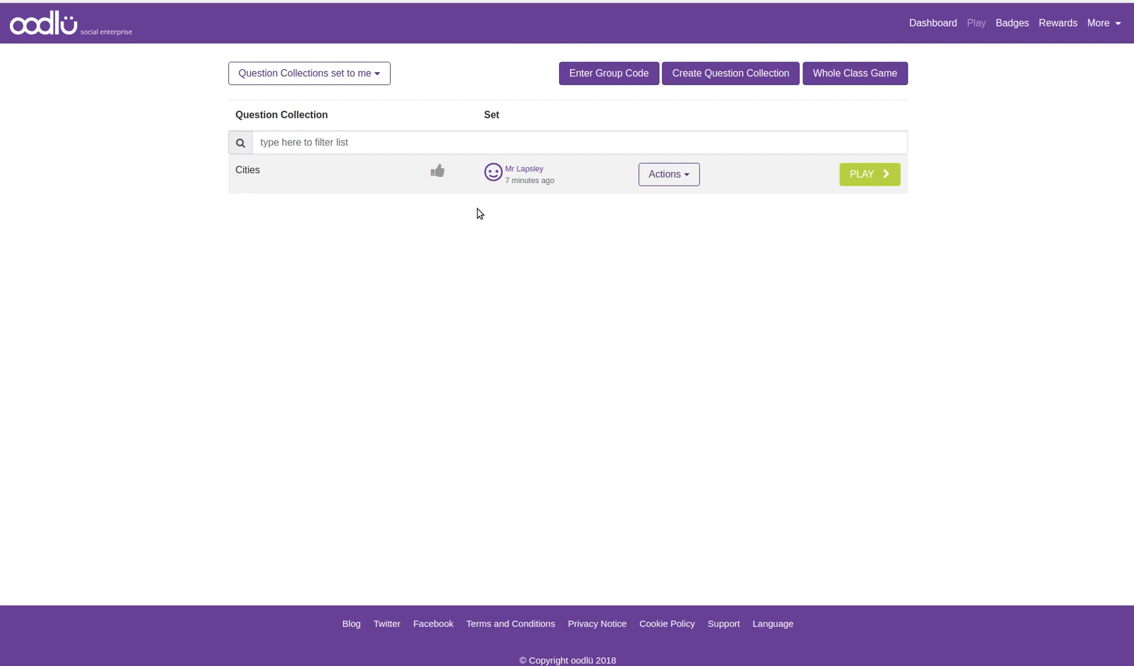
Check the student's oodles balance on the student dashboard.
{"action": "double_click", "coordinate": [247, 171]}
{"action": "left_click", "coordinate": [232, 238]}
{"action": "left_click", "coordinate": [930, 22]}
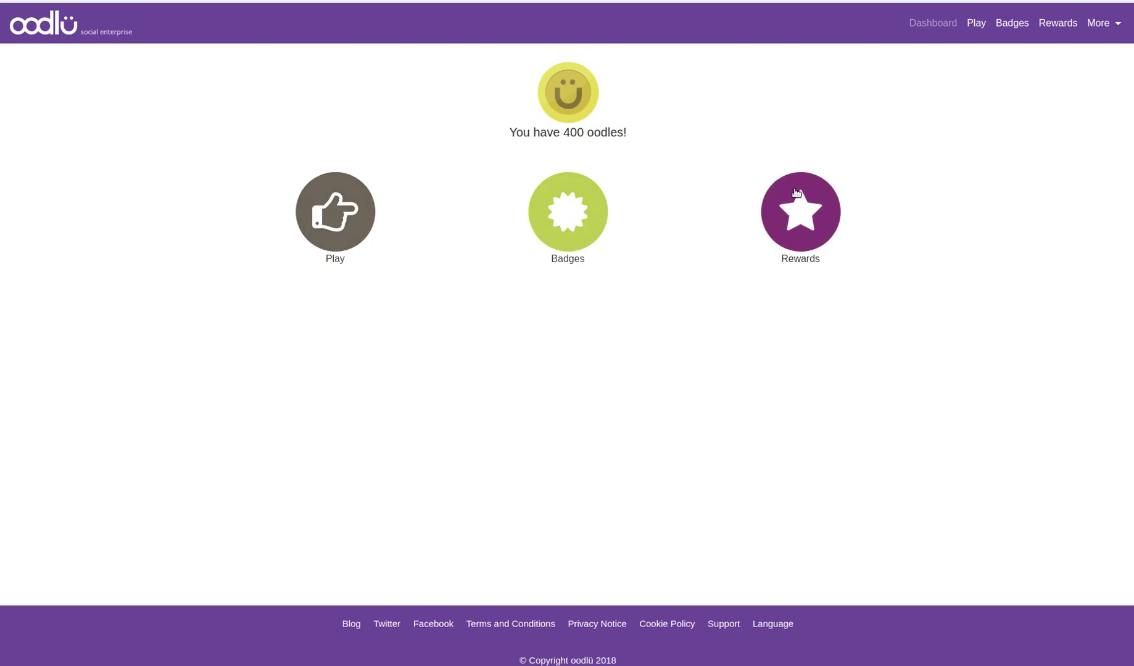
Buy the Early break reward twice as the student, confirming each purchase.
{"action": "left_click", "coordinate": [1059, 22]}
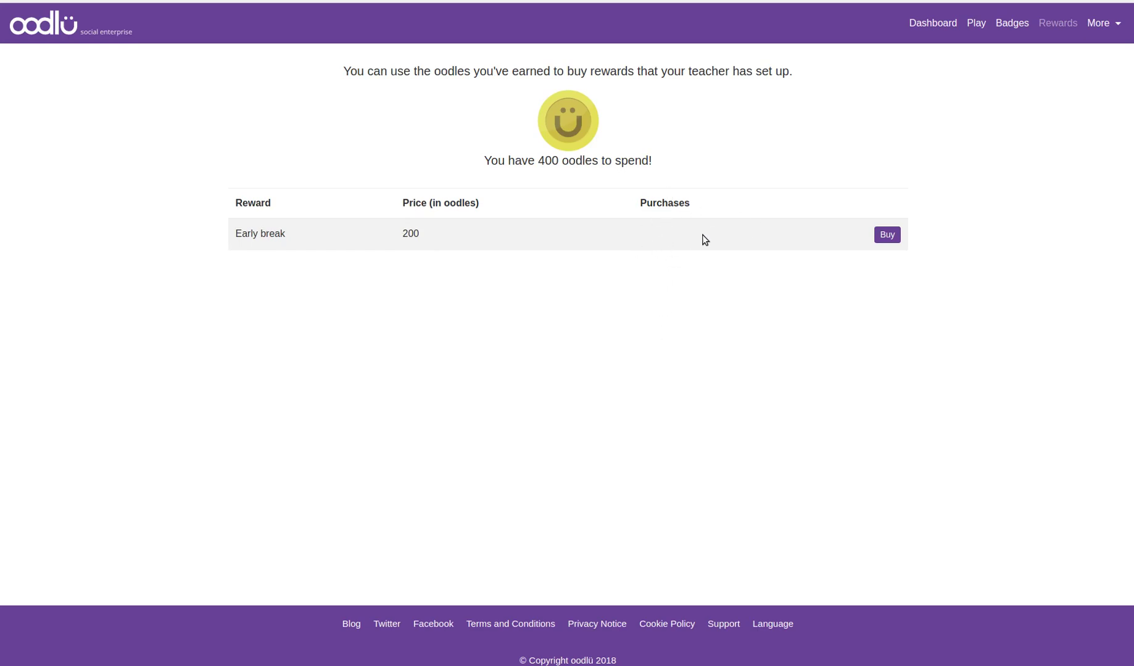
{"action": "left_click", "coordinate": [884, 237]}
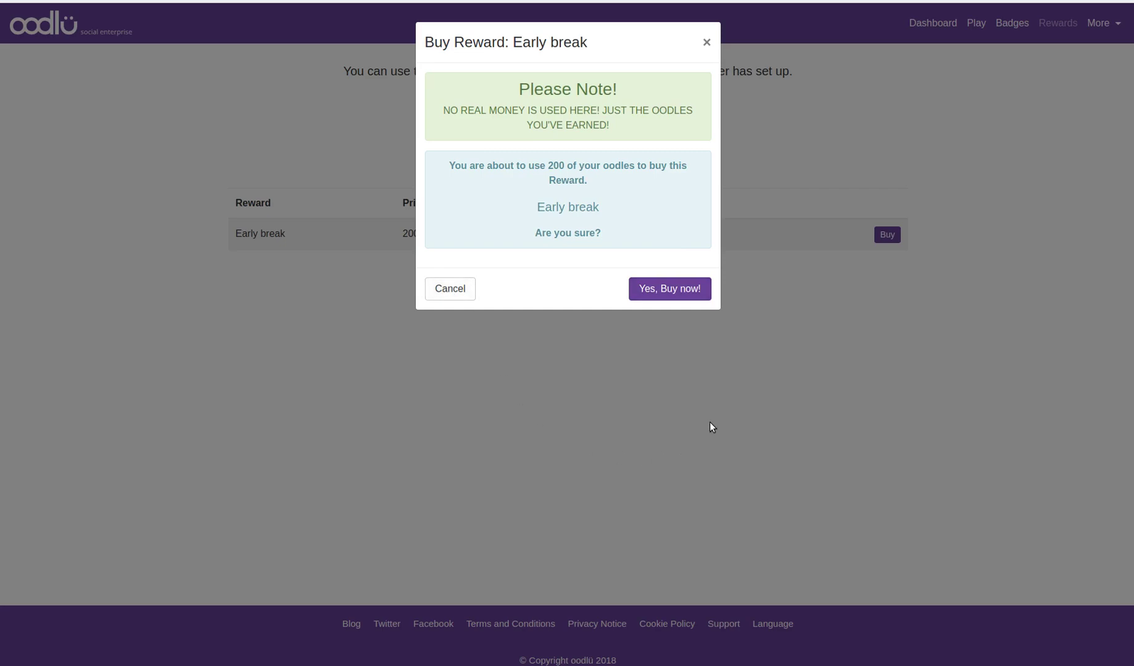
{"action": "left_click", "coordinate": [672, 294]}
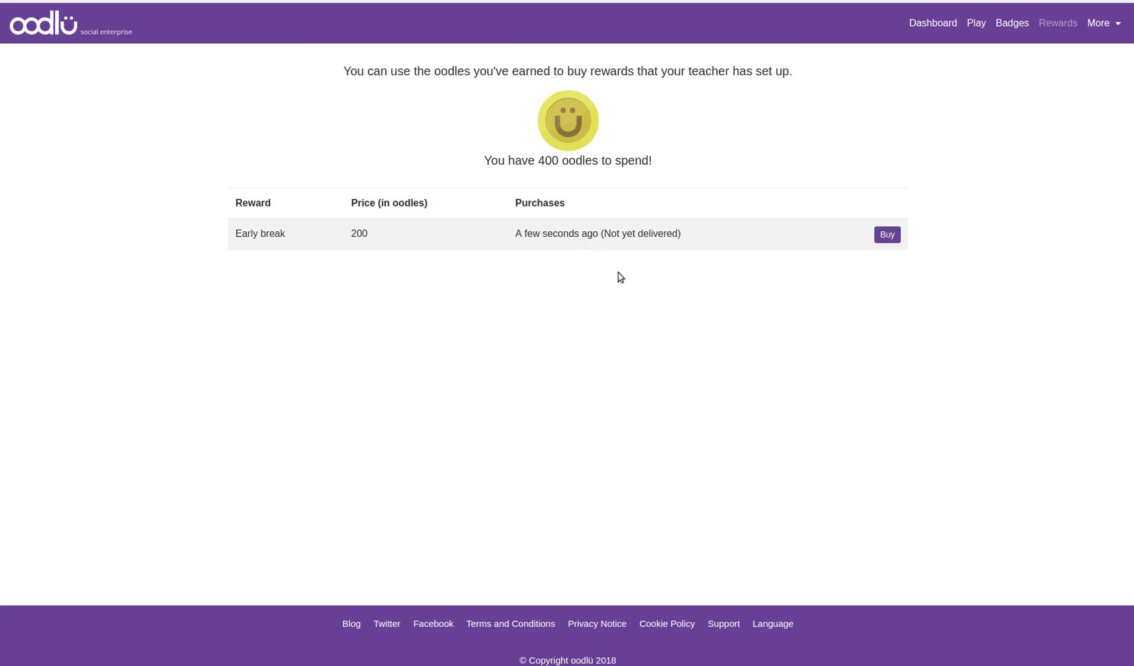
{"action": "left_click", "coordinate": [889, 234]}
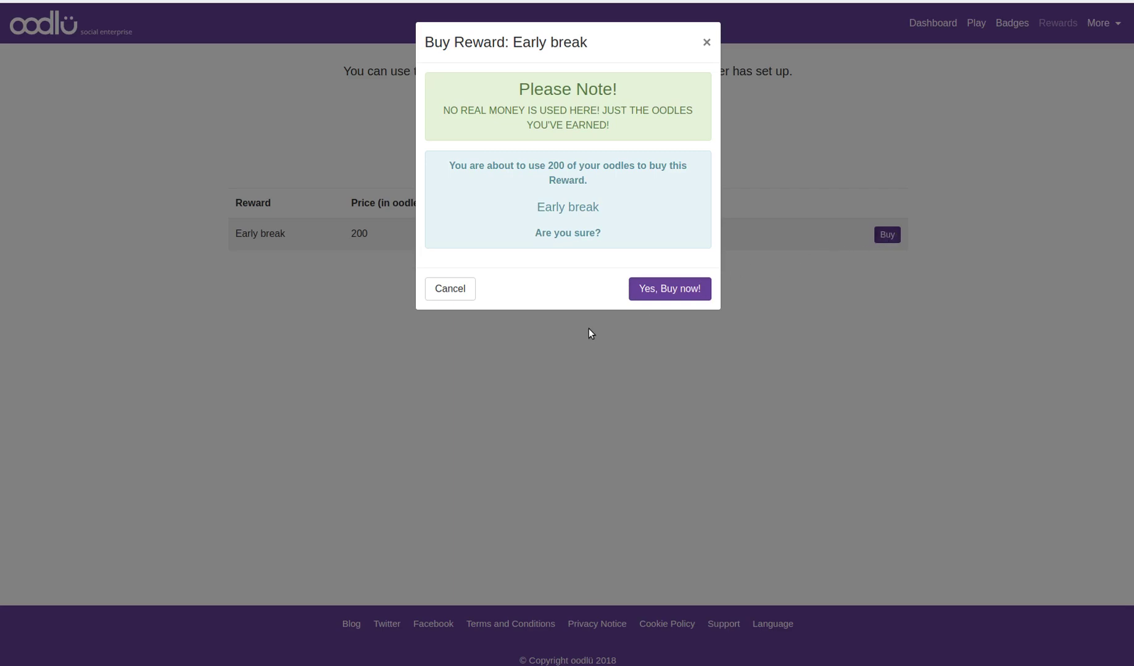
{"action": "left_click", "coordinate": [666, 290]}
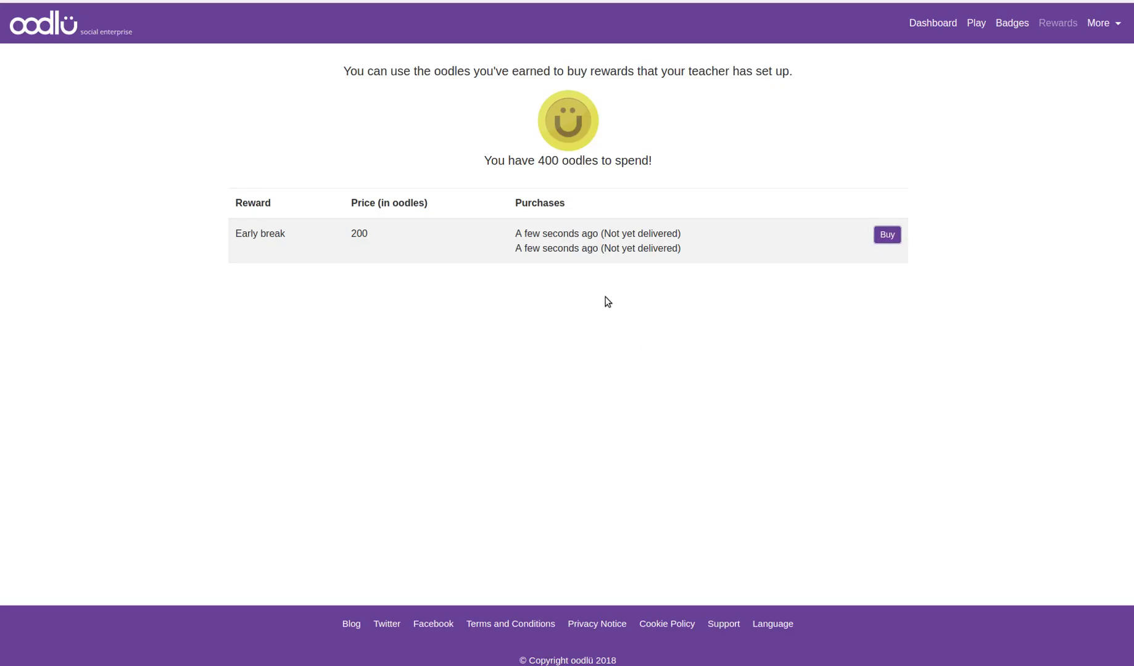
Try to buy the Early break reward a third time, then reload the student's rewards page.
{"action": "left_click", "coordinate": [886, 235]}
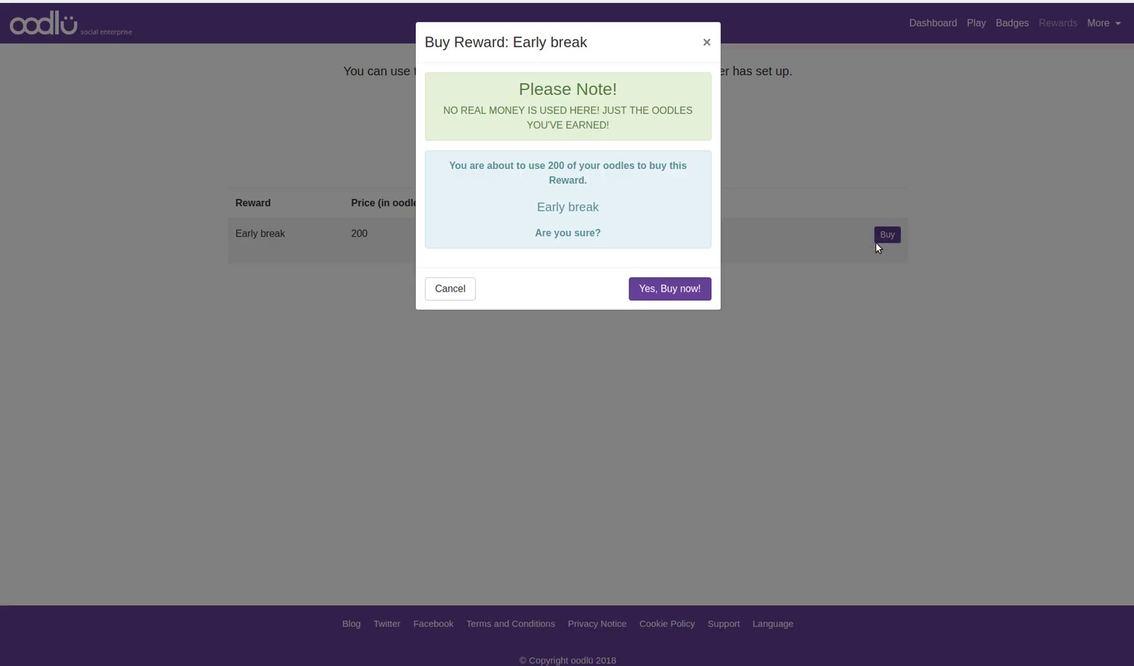
{"action": "left_click", "coordinate": [664, 290]}
{"action": "left_click", "coordinate": [465, 292]}
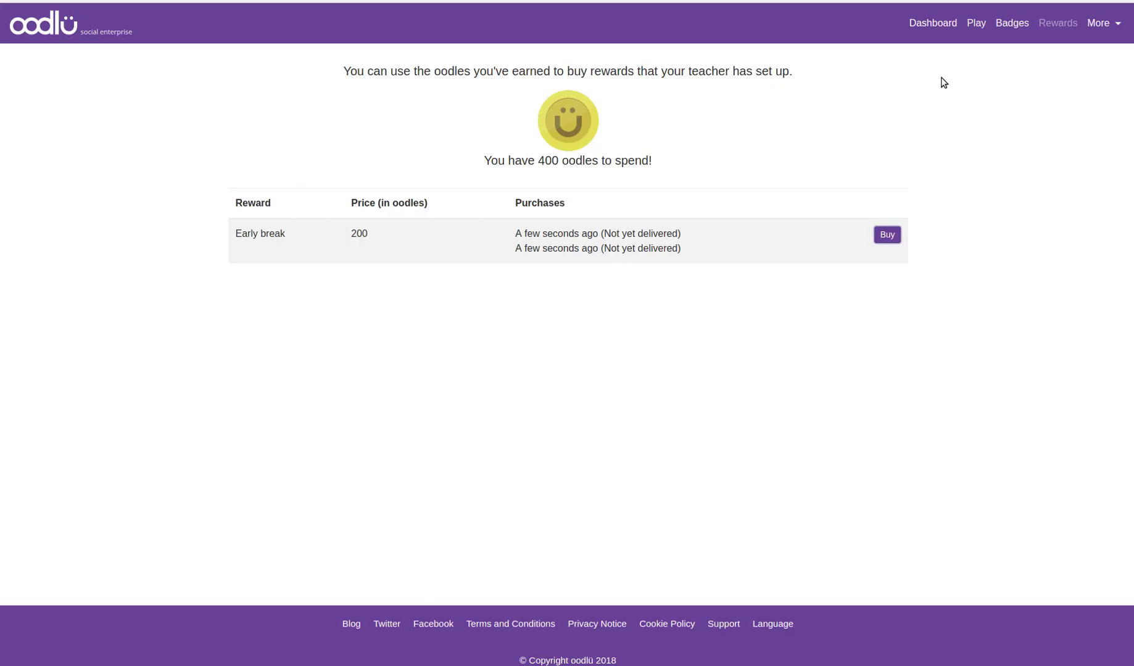
{"action": "left_click", "coordinate": [1012, 23]}
{"action": "left_click", "coordinate": [1049, 23]}
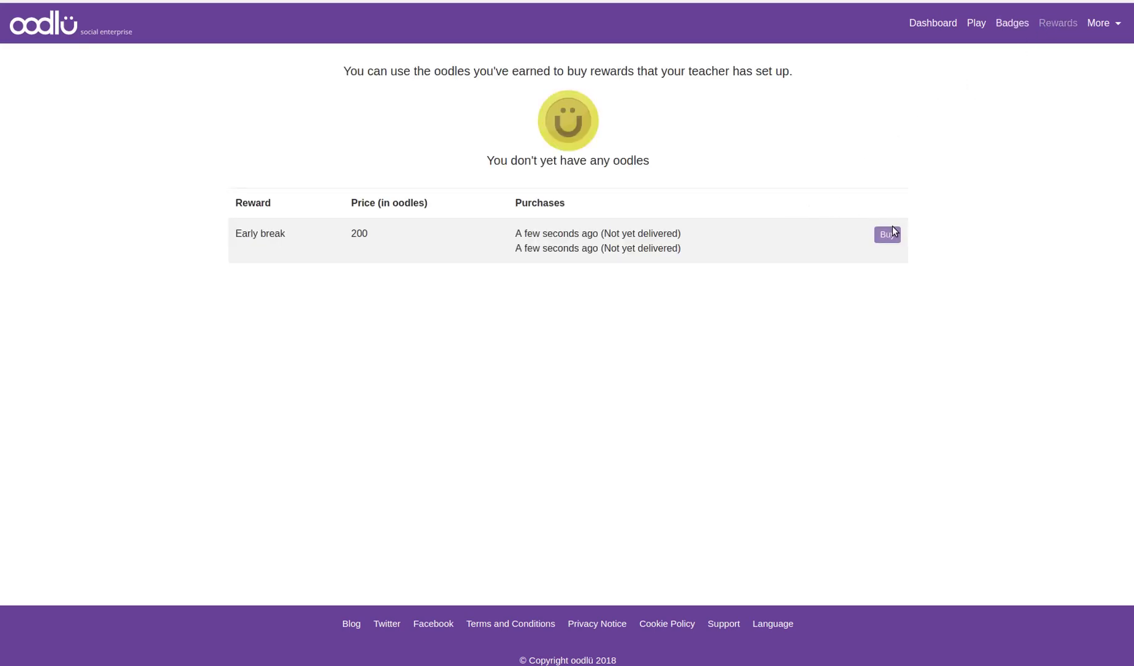
Log out of the student account and log back in with the teacher's username and password.
{"action": "mouse_move", "coordinate": [885, 237]}
{"action": "left_click", "coordinate": [1099, 23]}
{"action": "left_click", "coordinate": [1055, 71]}
{"action": "left_click", "coordinate": [500, 129]}
{"action": "left_click", "coordinate": [483, 152]}
{"action": "left_click", "coordinate": [472, 184]}
{"action": "type", "text": "•••••••"}
{"action": "key", "text": "Return"}
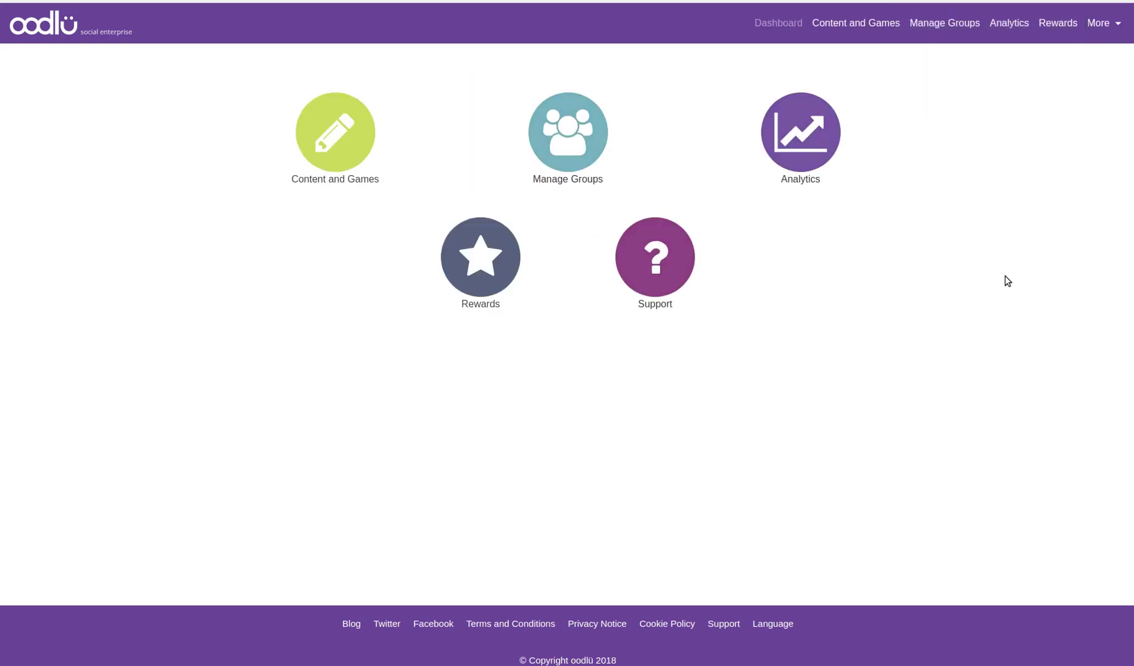
Mark both of the student's Early break purchases as delivered in the teacher's rewards area, then review that reward's purchase list.
{"action": "left_click", "coordinate": [481, 257]}
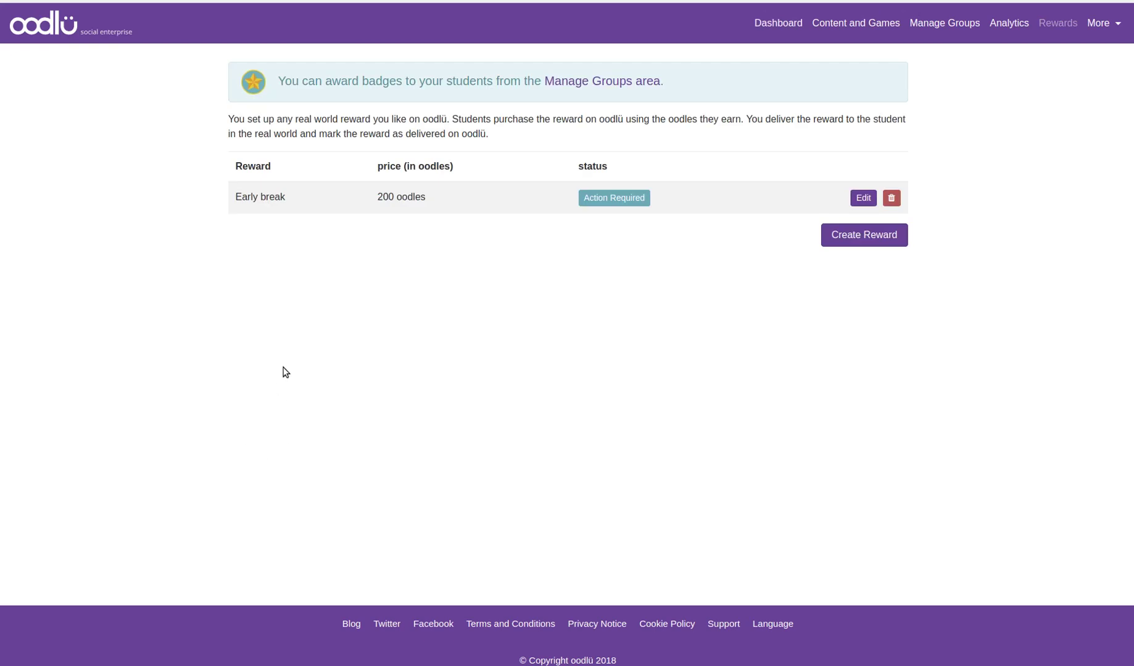
{"action": "left_click", "coordinate": [600, 202]}
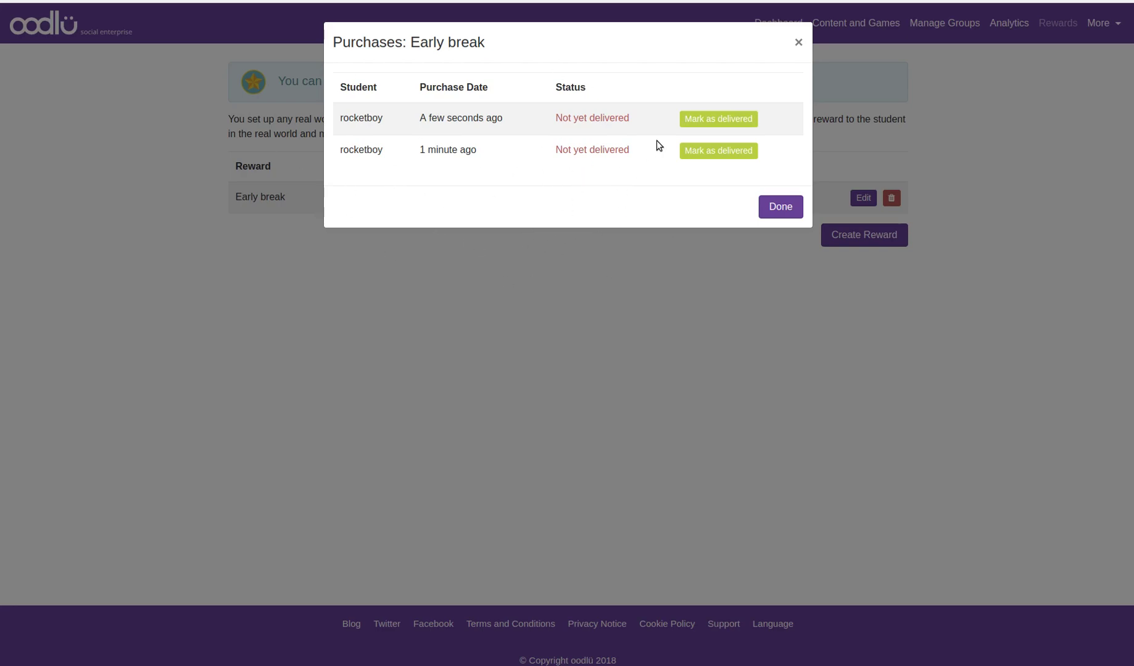
{"action": "left_click", "coordinate": [707, 126]}
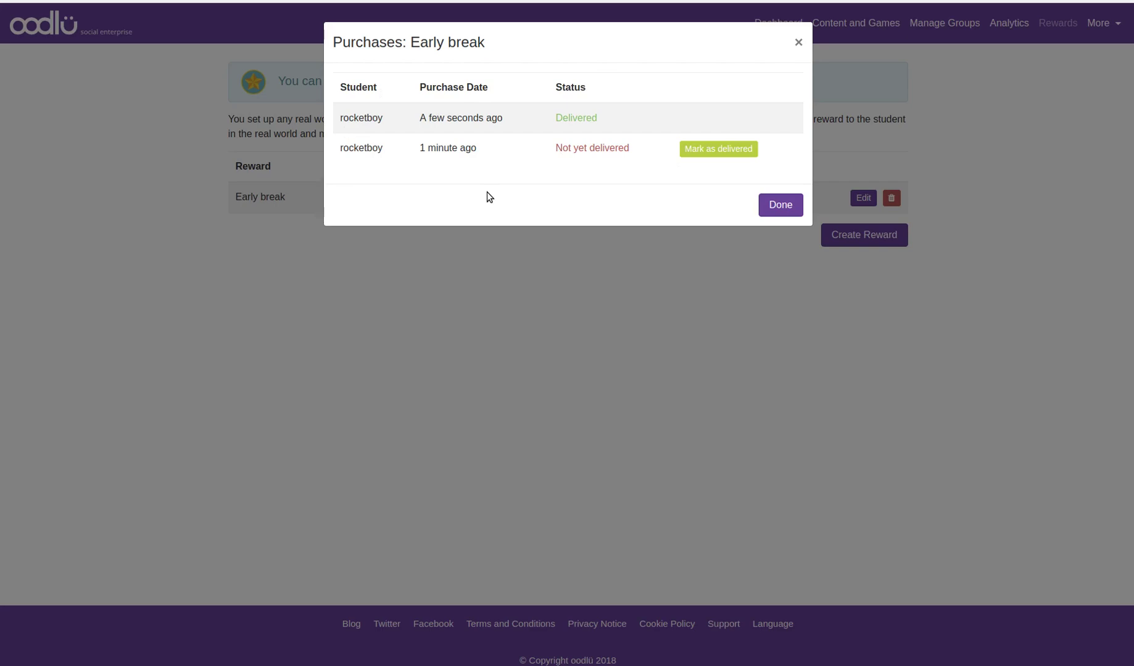
{"action": "left_click", "coordinate": [709, 155]}
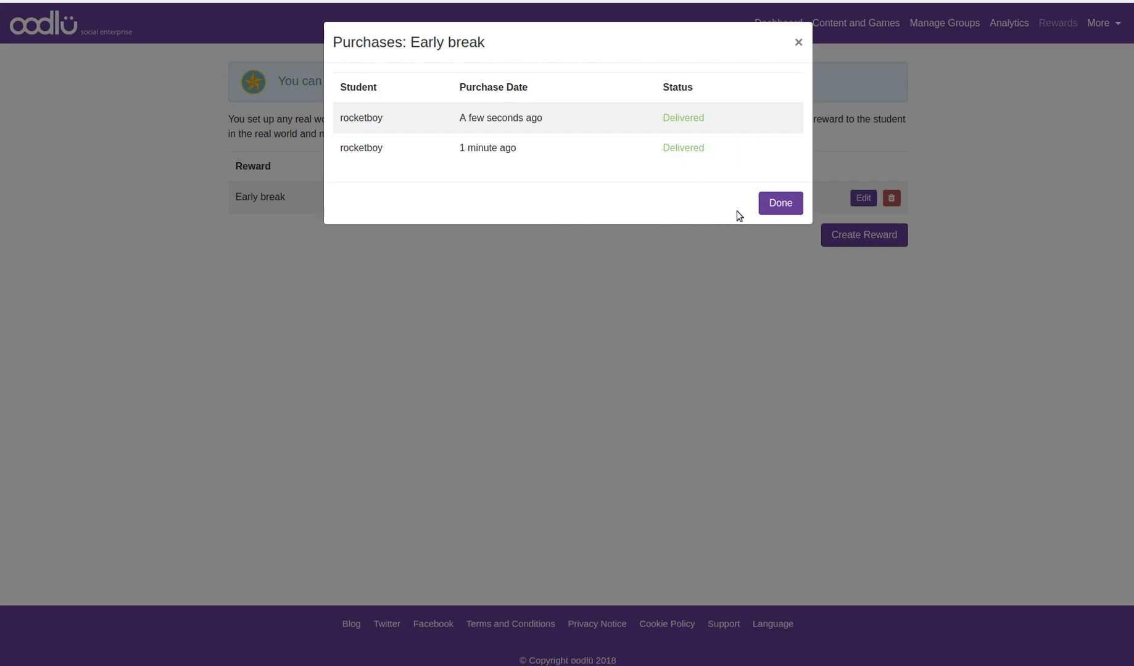
{"action": "left_click", "coordinate": [788, 208]}
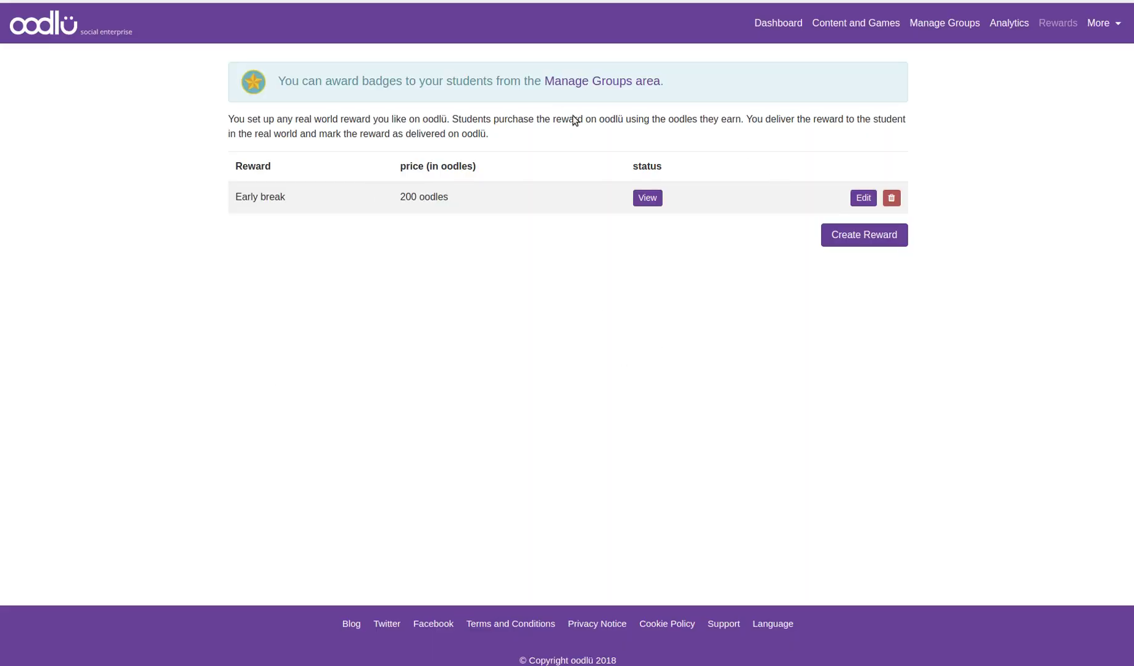
{"action": "left_click", "coordinate": [646, 198]}
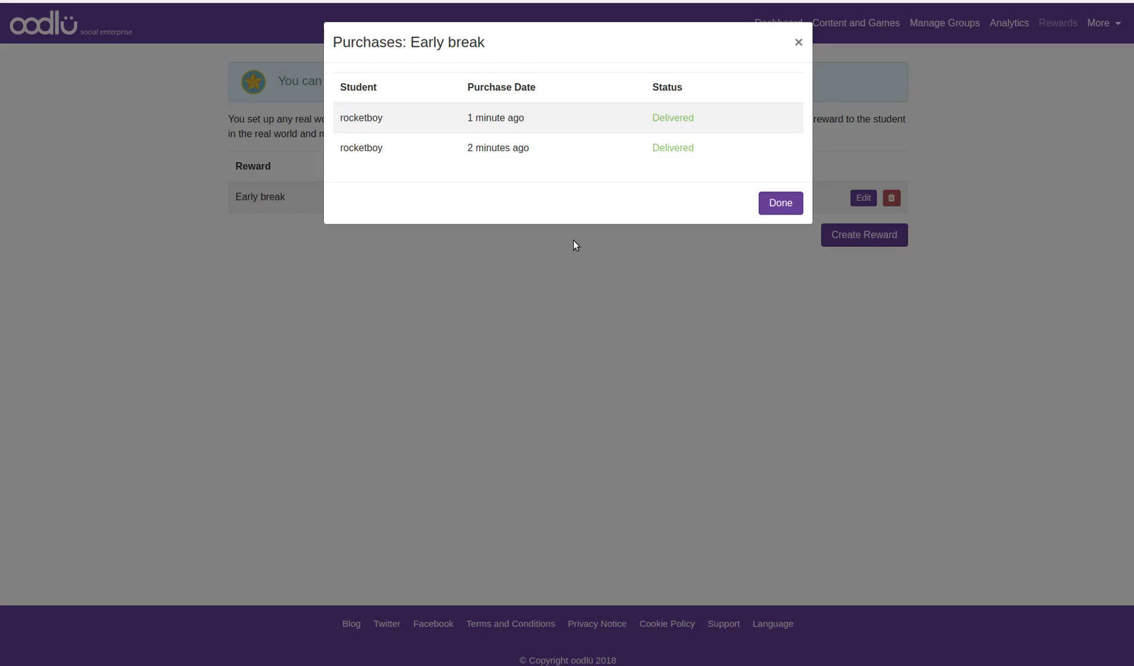
{"action": "left_click", "coordinate": [568, 332]}
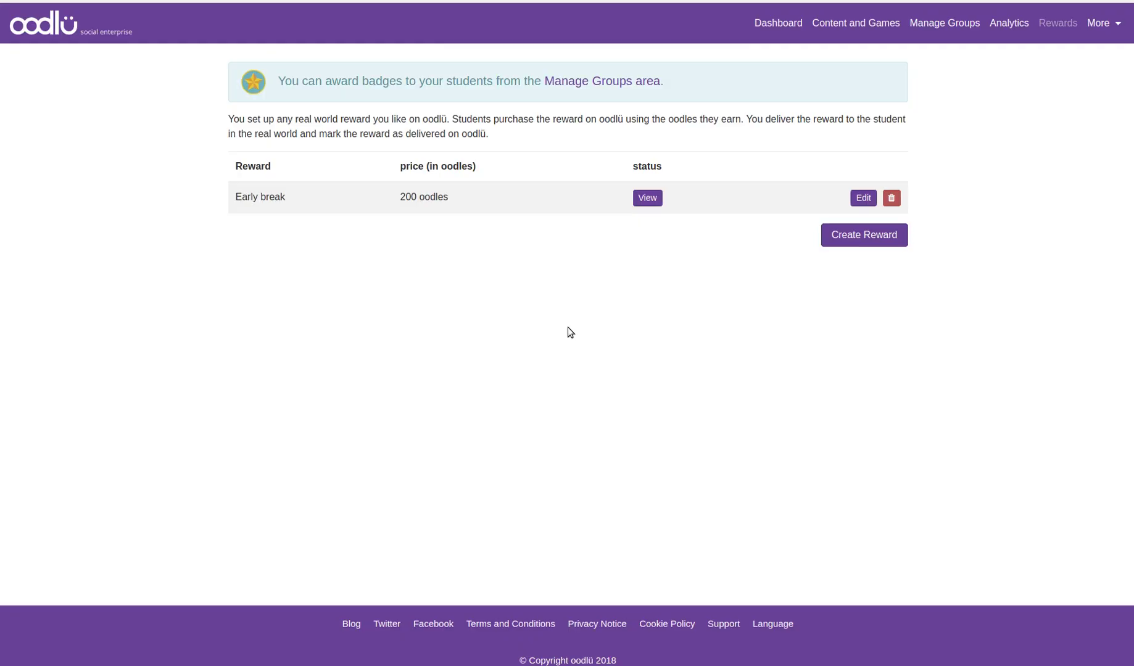
Switch from the teacher to the student account using the student's username and password, and check the delivery status of the reward purchases.
{"action": "left_click", "coordinate": [1102, 26]}
{"action": "left_click", "coordinate": [1018, 107]}
{"action": "left_click", "coordinate": [545, 132]}
{"action": "left_click", "coordinate": [469, 166]}
{"action": "left_click", "coordinate": [494, 178]}
{"action": "type", "text": "*******"}
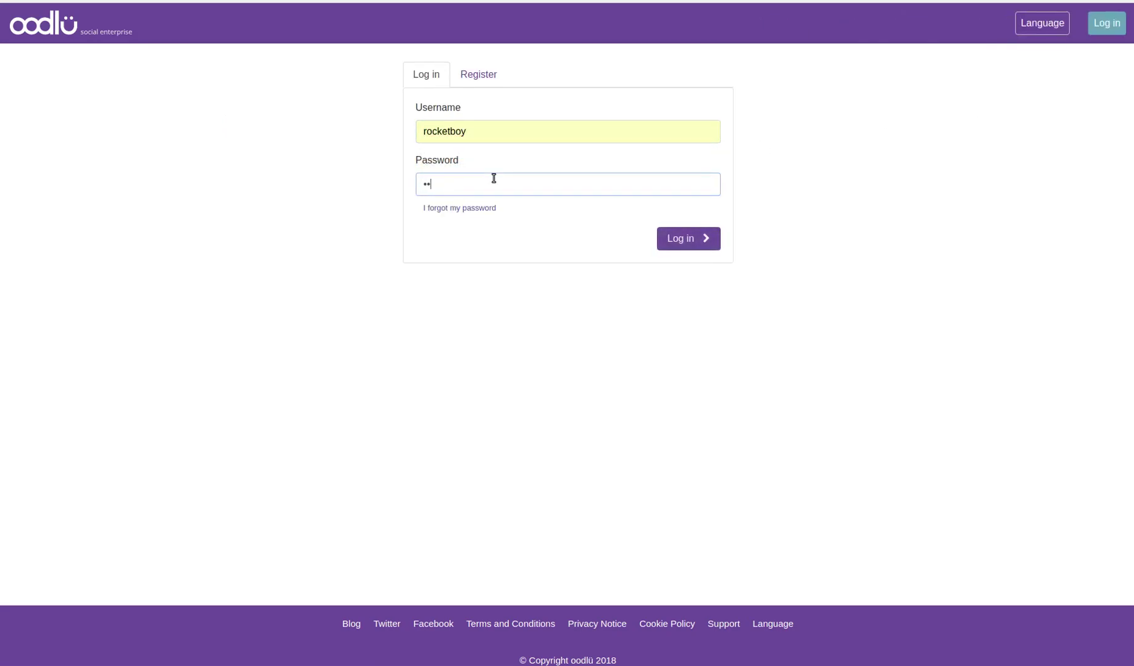
{"action": "key", "text": "Return"}
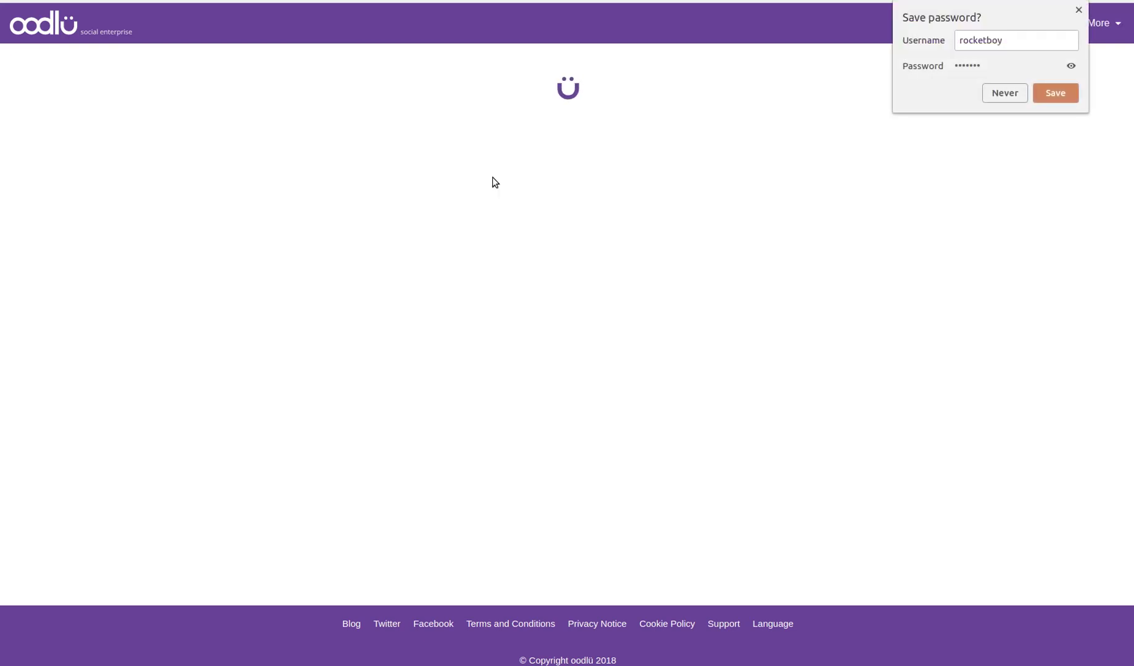
{"action": "left_click", "coordinate": [1019, 172]}
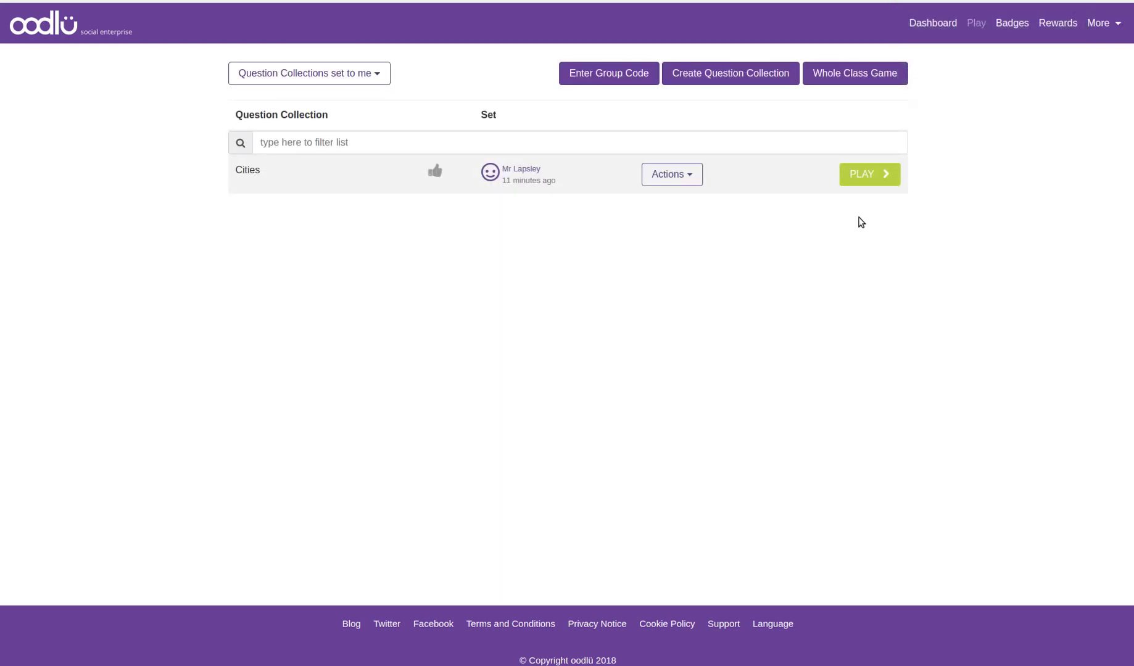
{"action": "left_click", "coordinate": [1057, 25]}
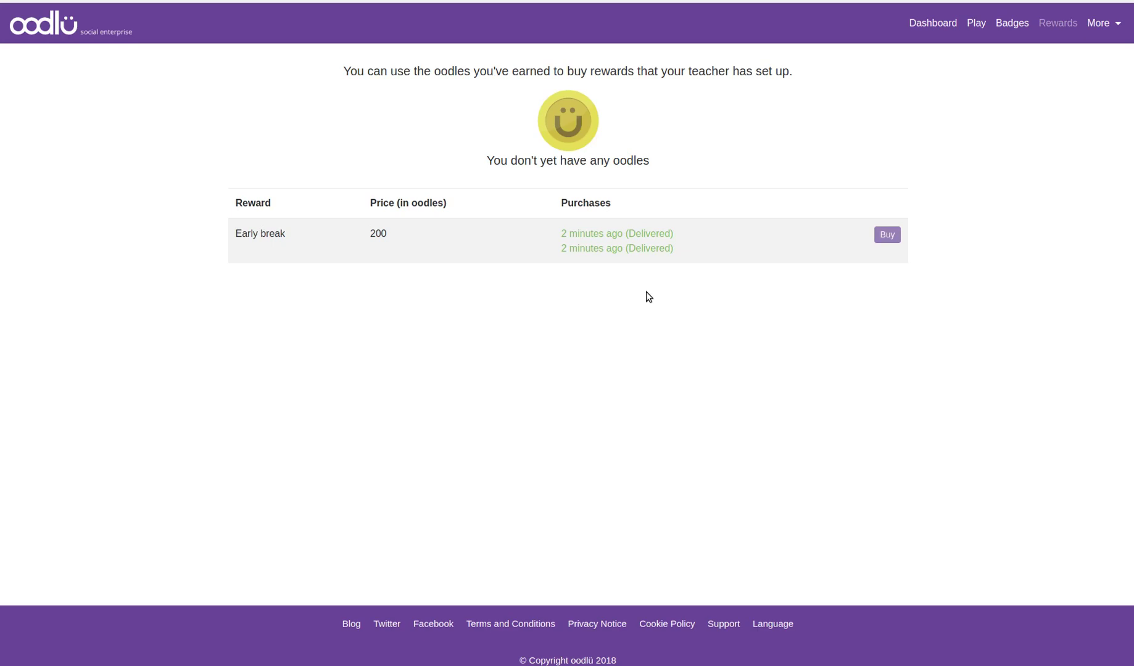
Switch from the student back to the teacher account with the teacher's username and password.
{"action": "left_click", "coordinate": [1102, 24]}
{"action": "left_click", "coordinate": [1034, 74]}
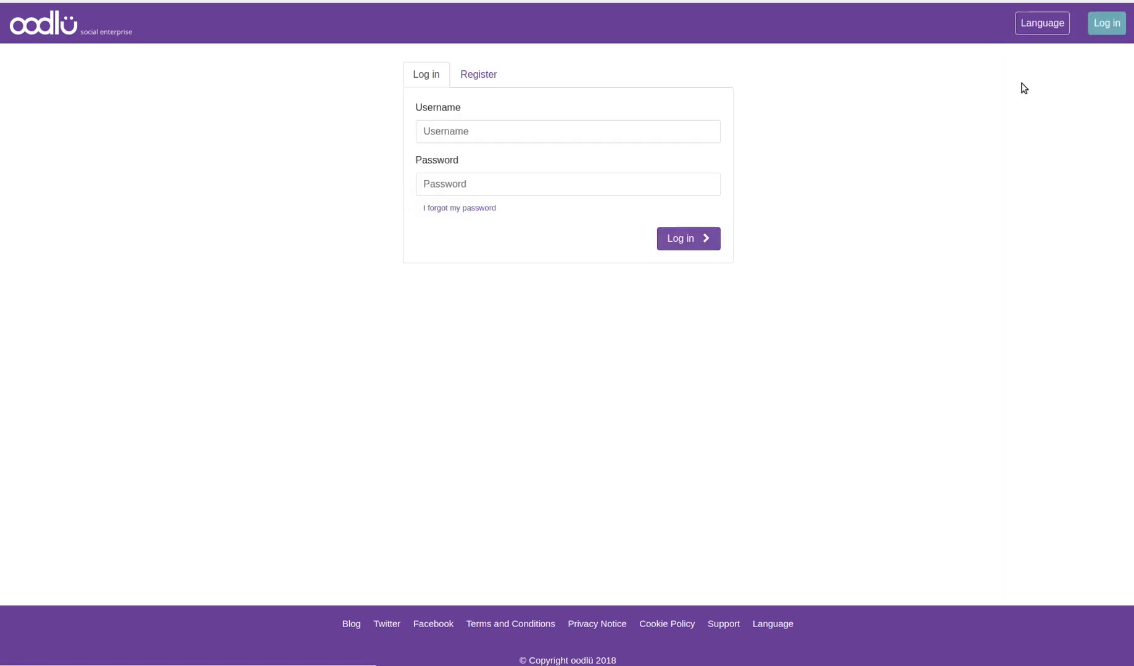
{"action": "left_click", "coordinate": [495, 133]}
{"action": "left_click", "coordinate": [491, 150]}
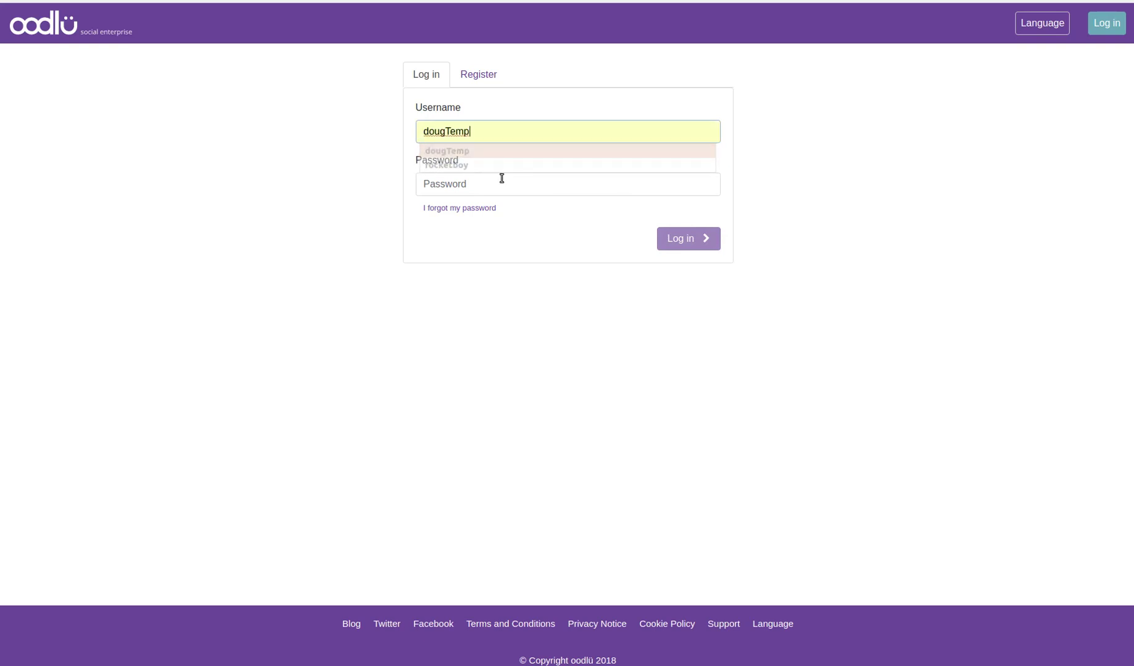
{"action": "left_click", "coordinate": [532, 188]}
{"action": "type", "text": "•••••••"}
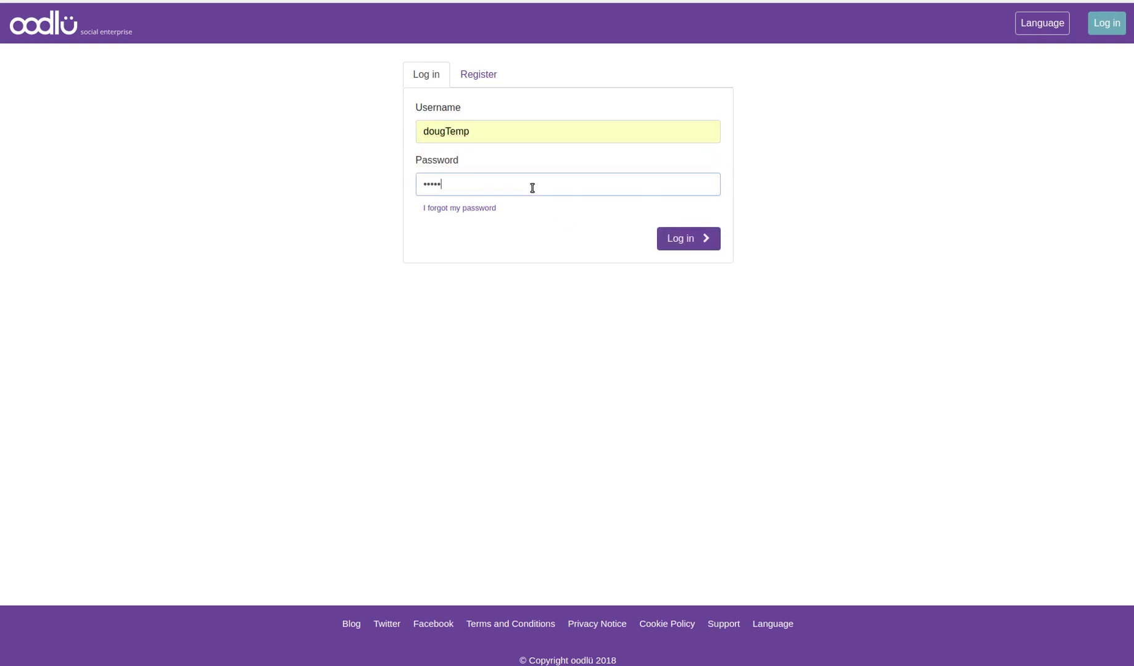
{"action": "key", "text": "Return"}
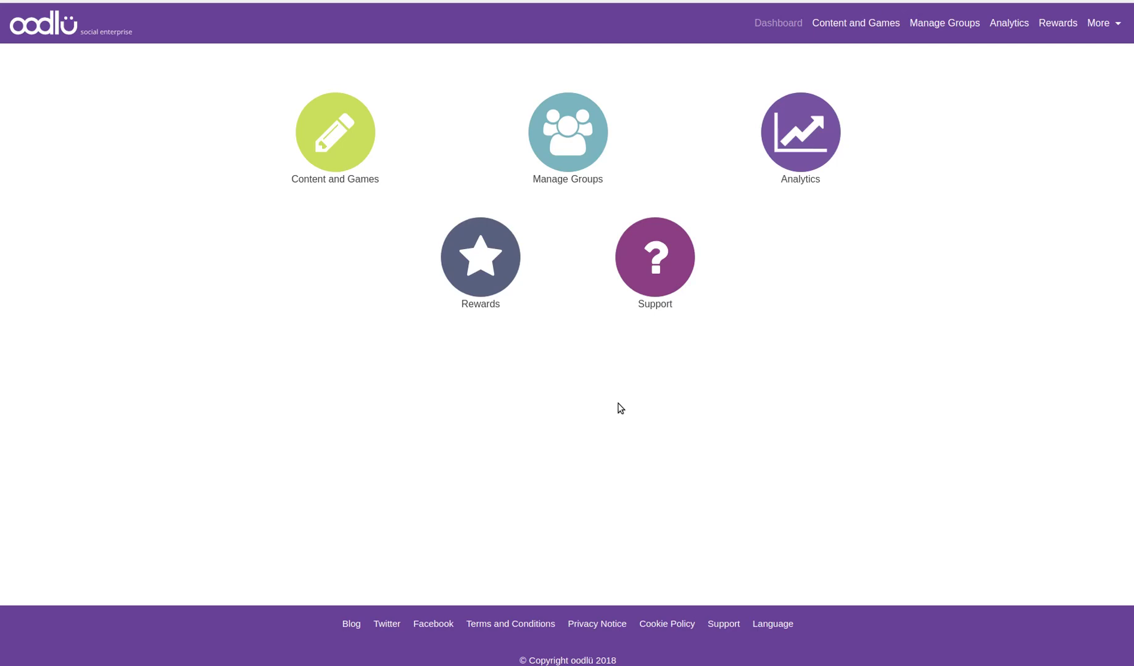
Follow the badge notice in the rewards area to group management and open the group Testing group things.
{"action": "left_click", "coordinate": [480, 274]}
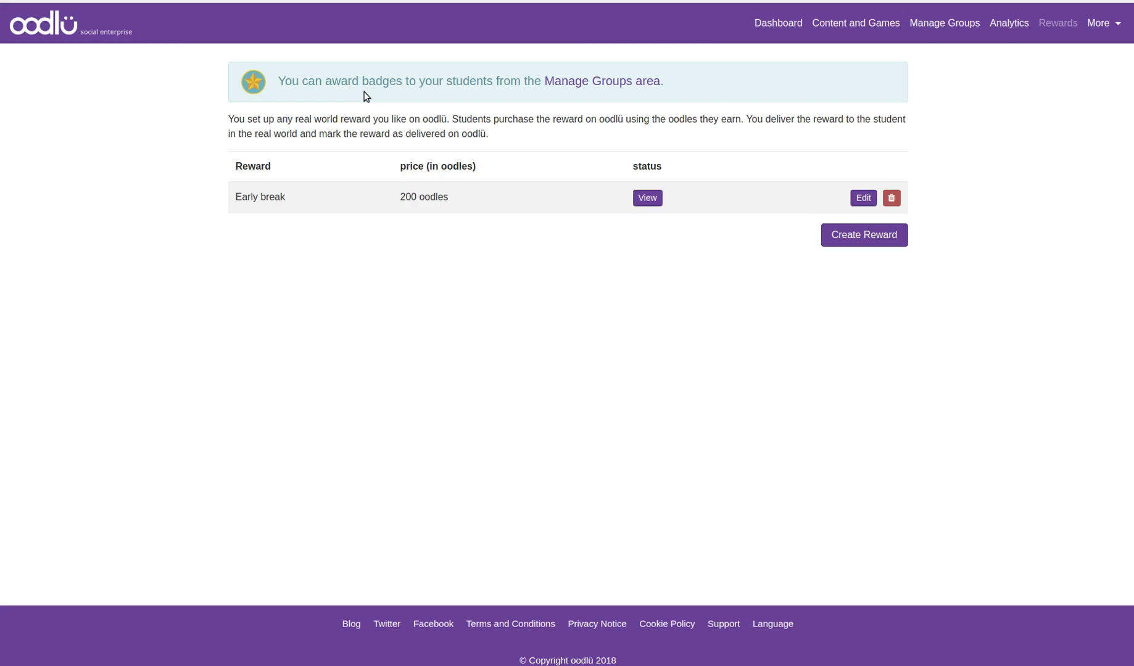
{"action": "left_click", "coordinate": [600, 85]}
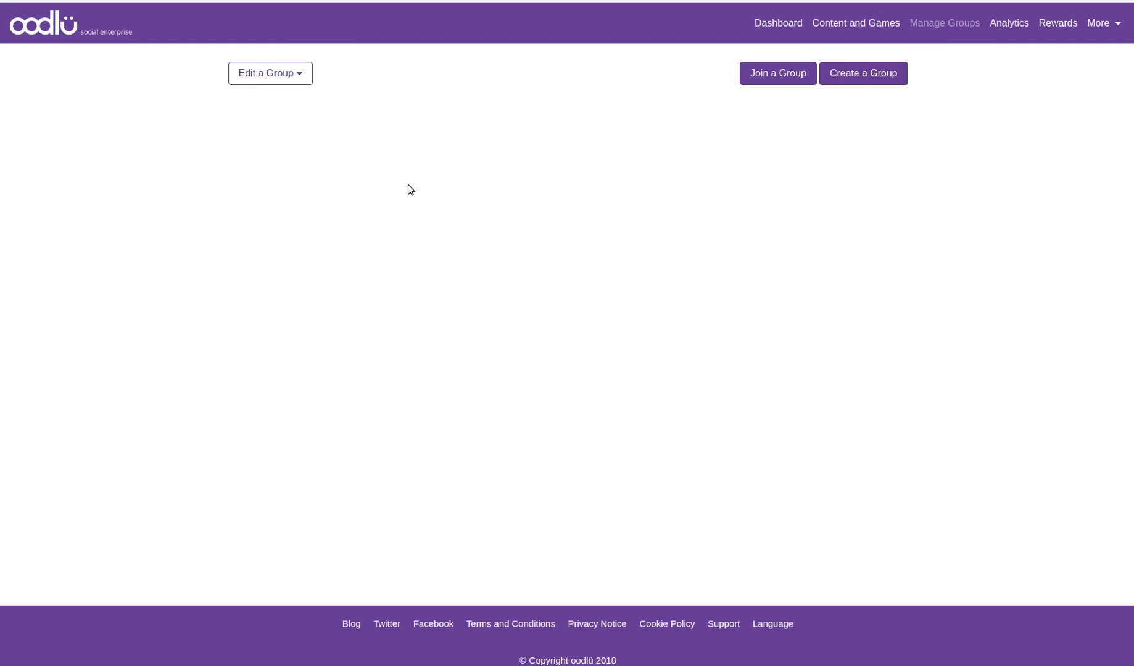
{"action": "left_click", "coordinate": [297, 82]}
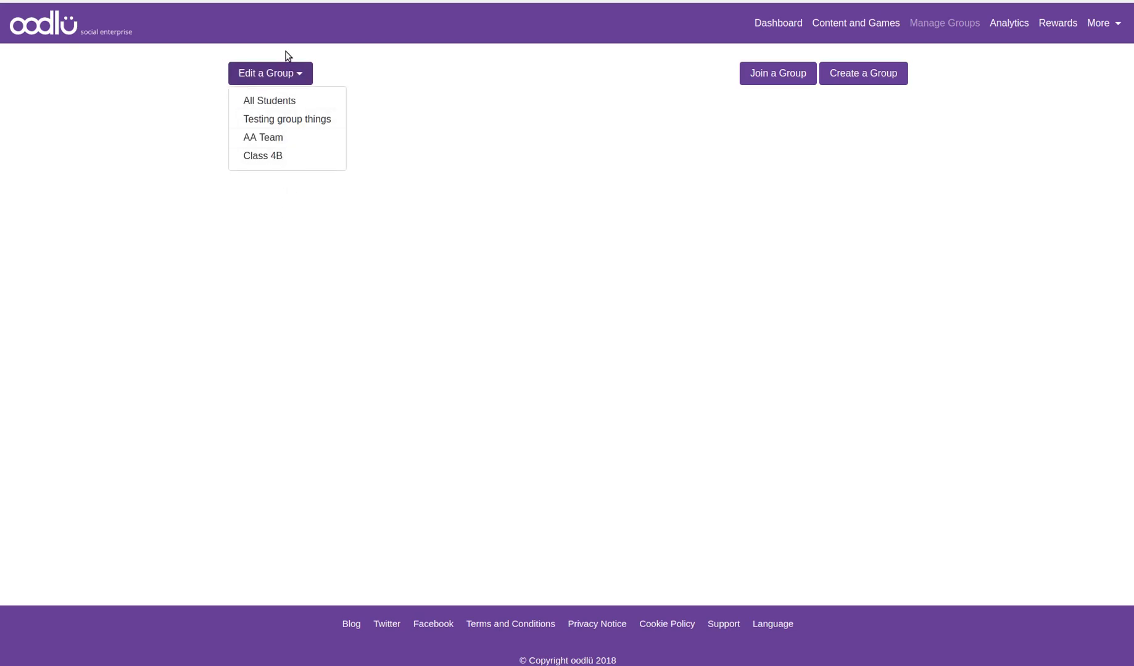
{"action": "left_click", "coordinate": [294, 127]}
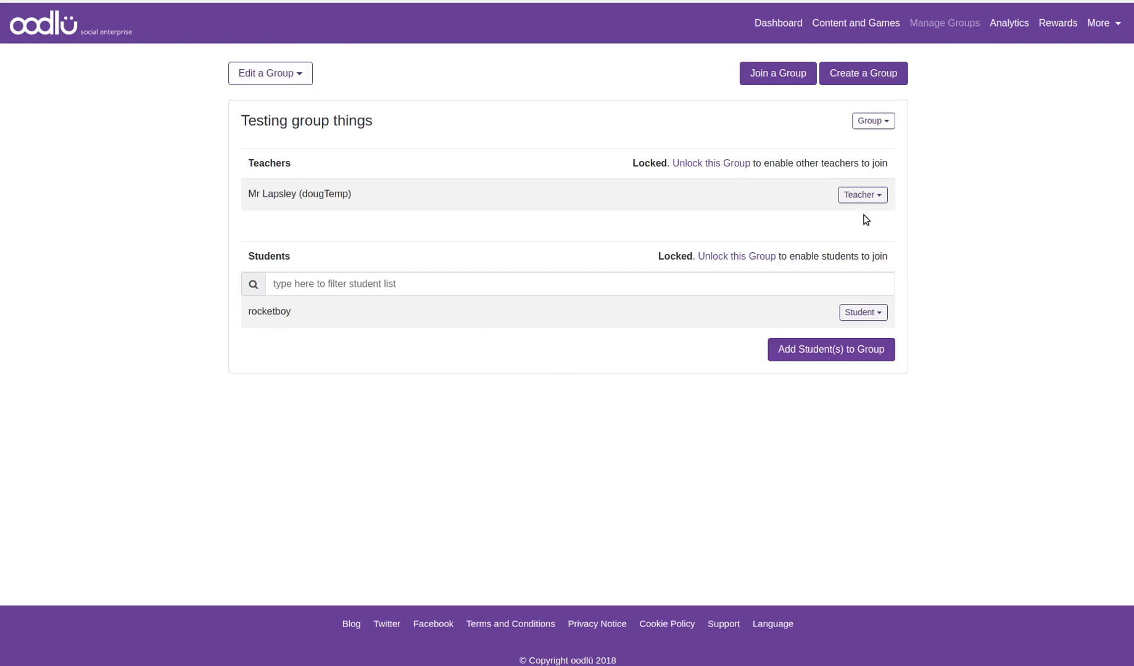
Examine the badge-awarding options available for the whole group and for the individual student.
{"action": "left_click", "coordinate": [878, 124]}
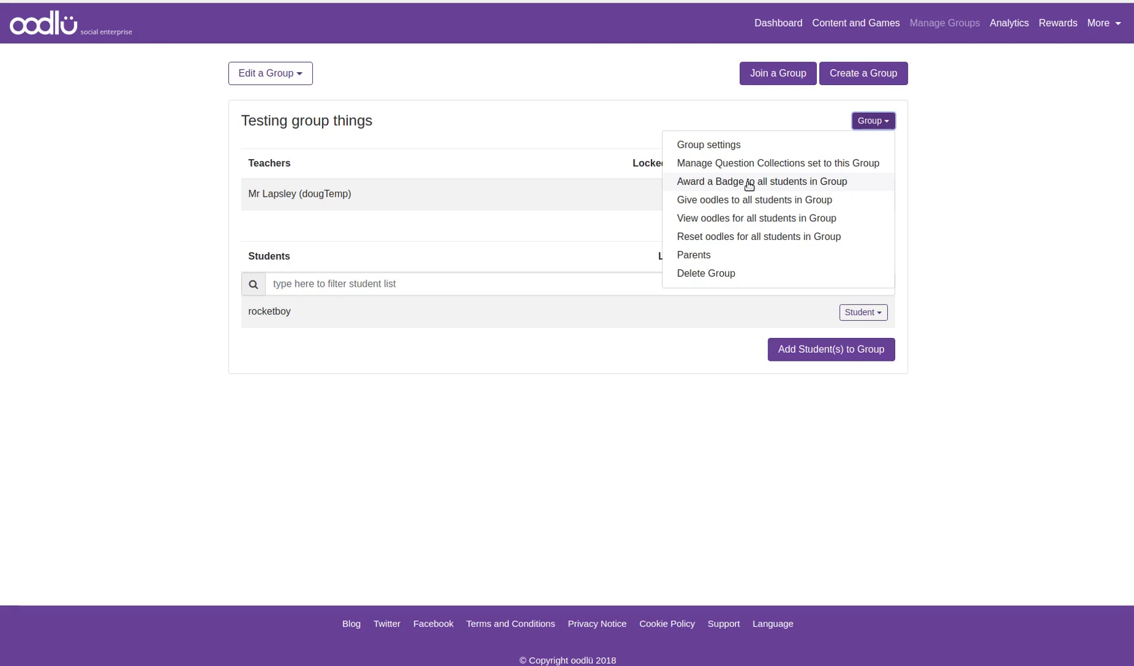
{"action": "left_click", "coordinate": [863, 327]}
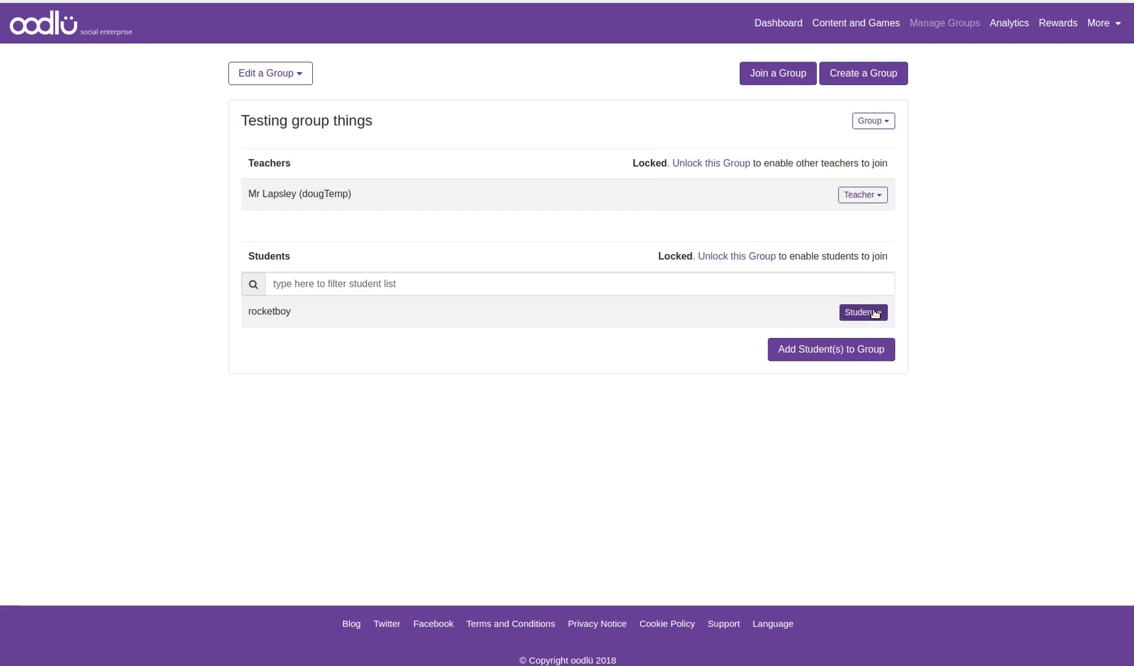
{"action": "left_click", "coordinate": [874, 313]}
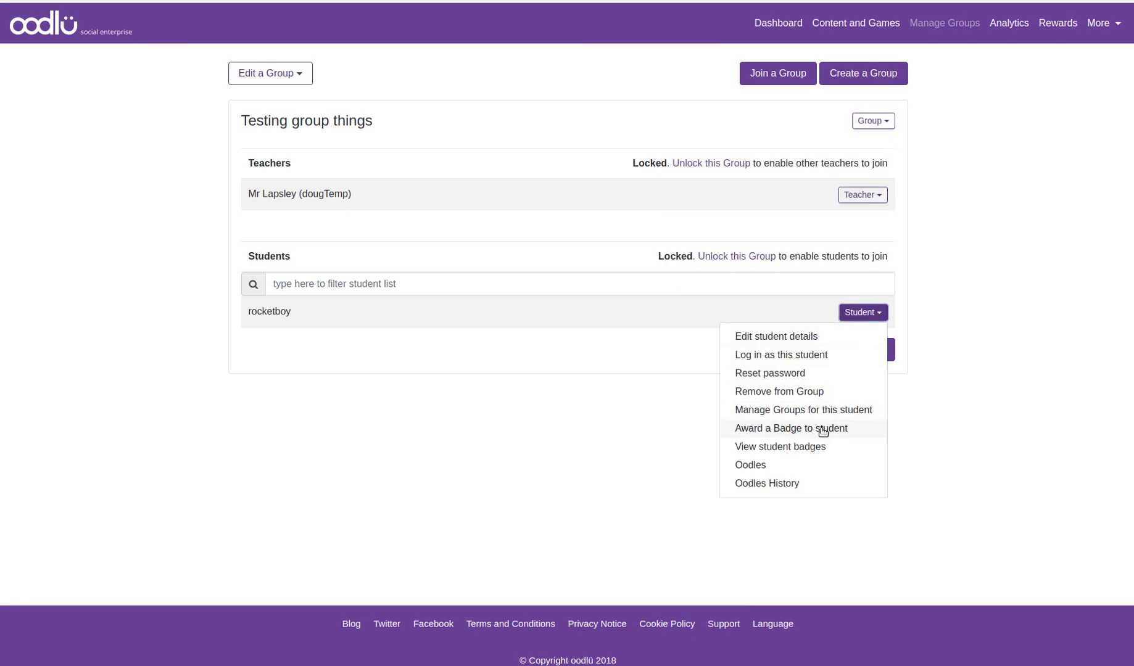
{"action": "left_click", "coordinate": [658, 418]}
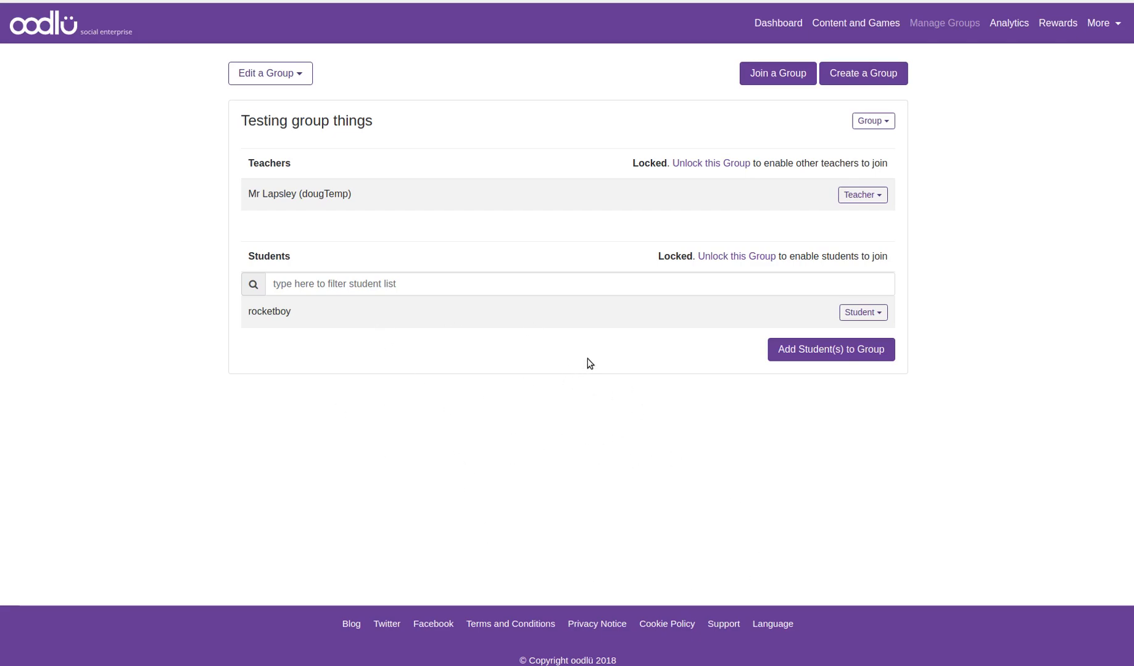
Award the student the gold star badge on a blue circle with the message "Great work today!".
{"action": "left_click", "coordinate": [867, 315]}
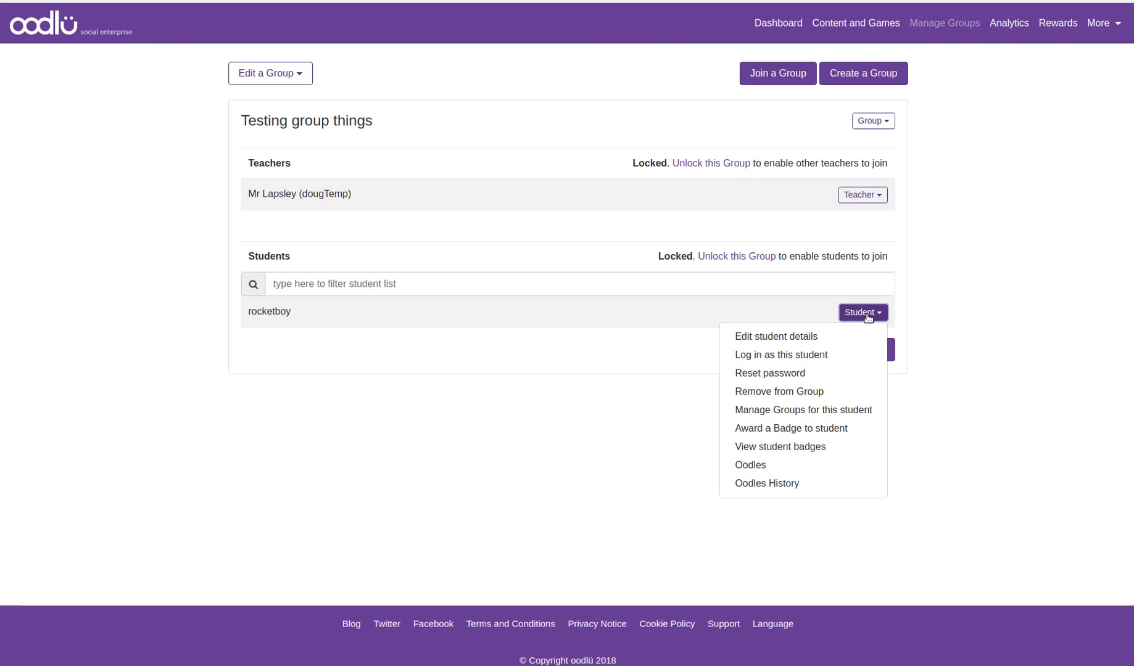
{"action": "left_click", "coordinate": [822, 432]}
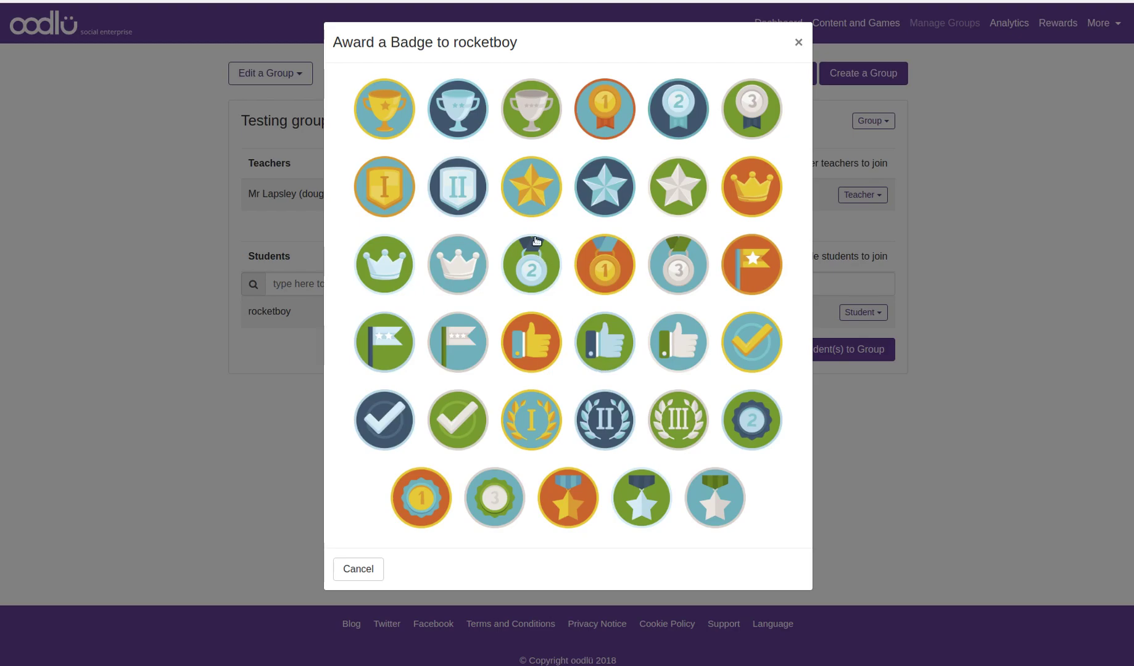
{"action": "left_click", "coordinate": [529, 186]}
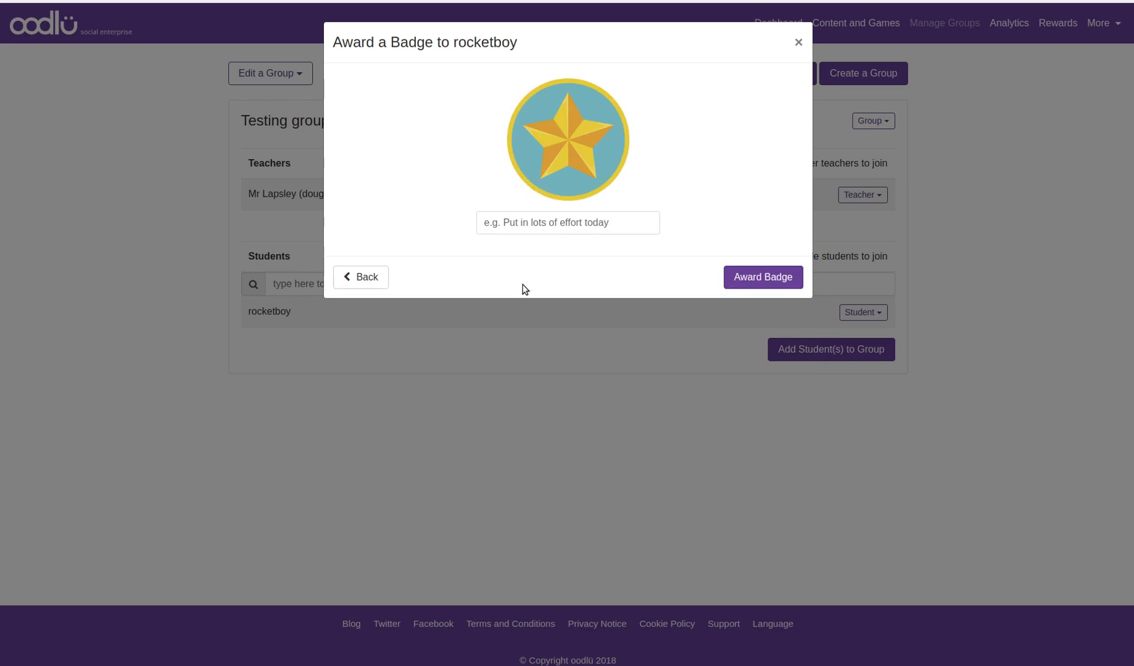
{"action": "left_click", "coordinate": [604, 224]}
{"action": "type", "text": "Great work today!"}
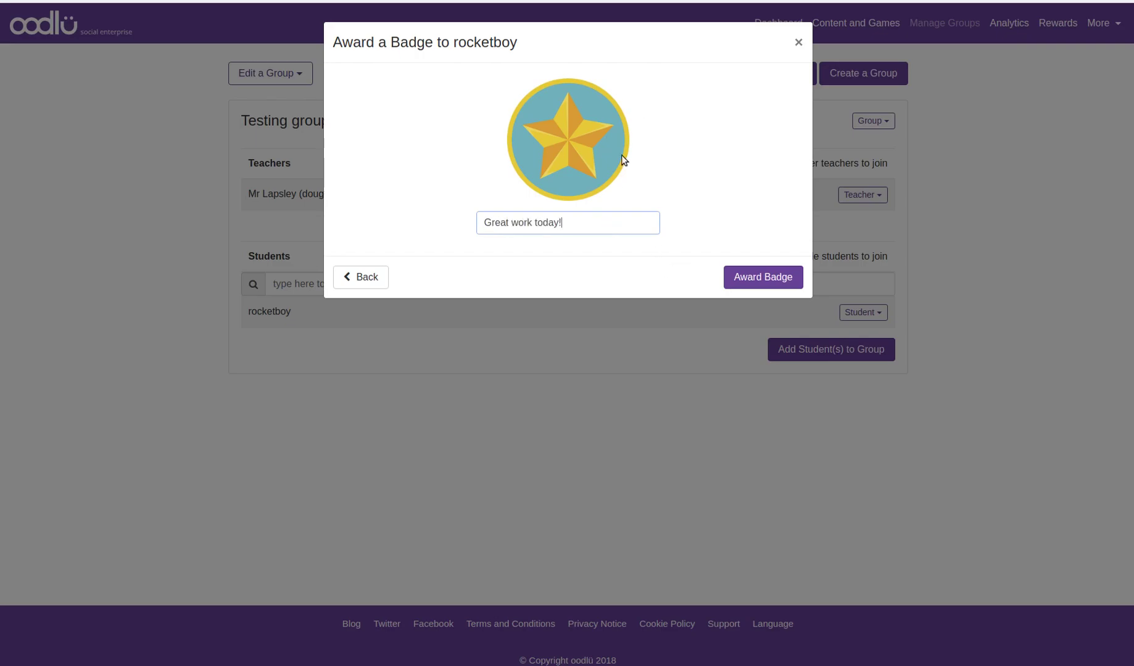
{"action": "left_click", "coordinate": [734, 284]}
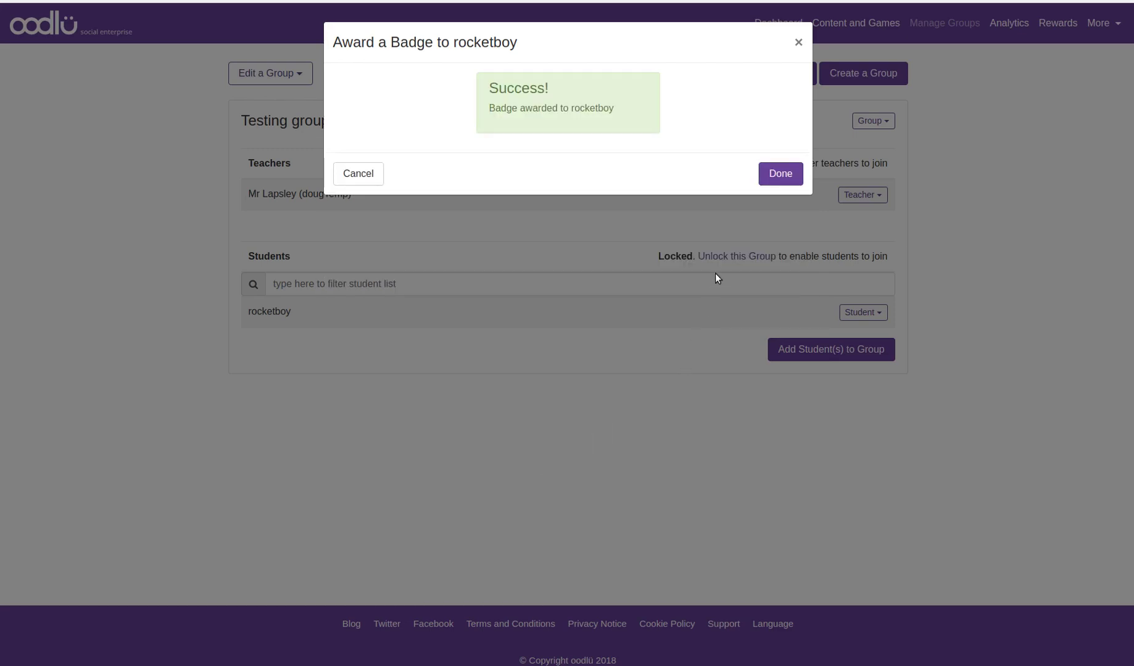
{"action": "left_click", "coordinate": [765, 180]}
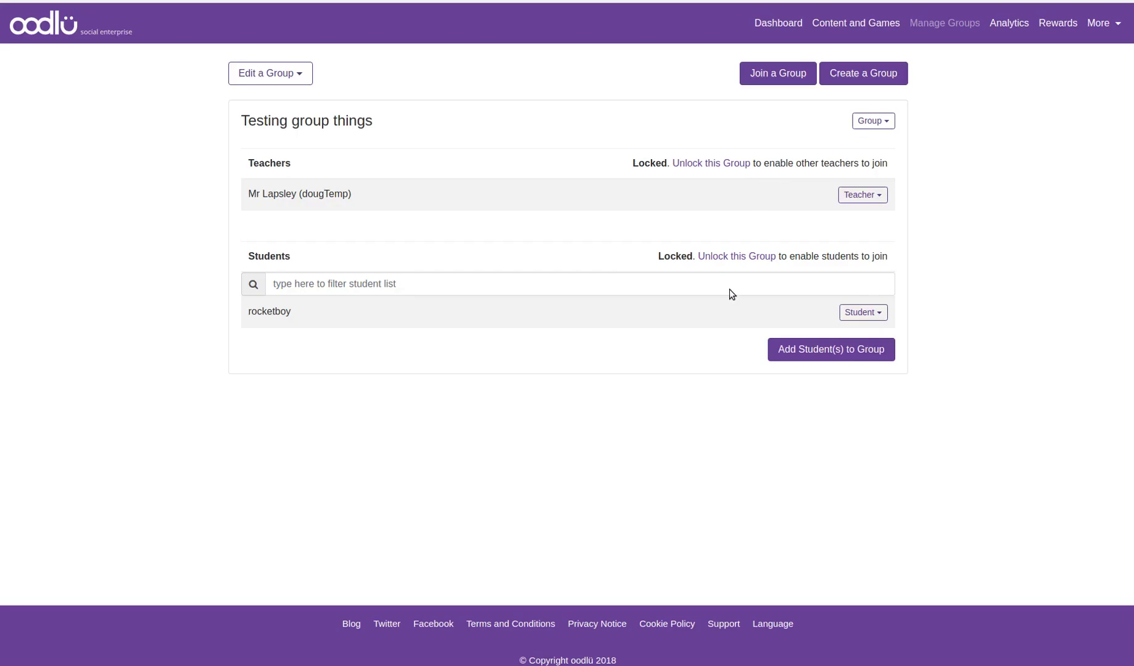
{"action": "left_click", "coordinate": [869, 311]}
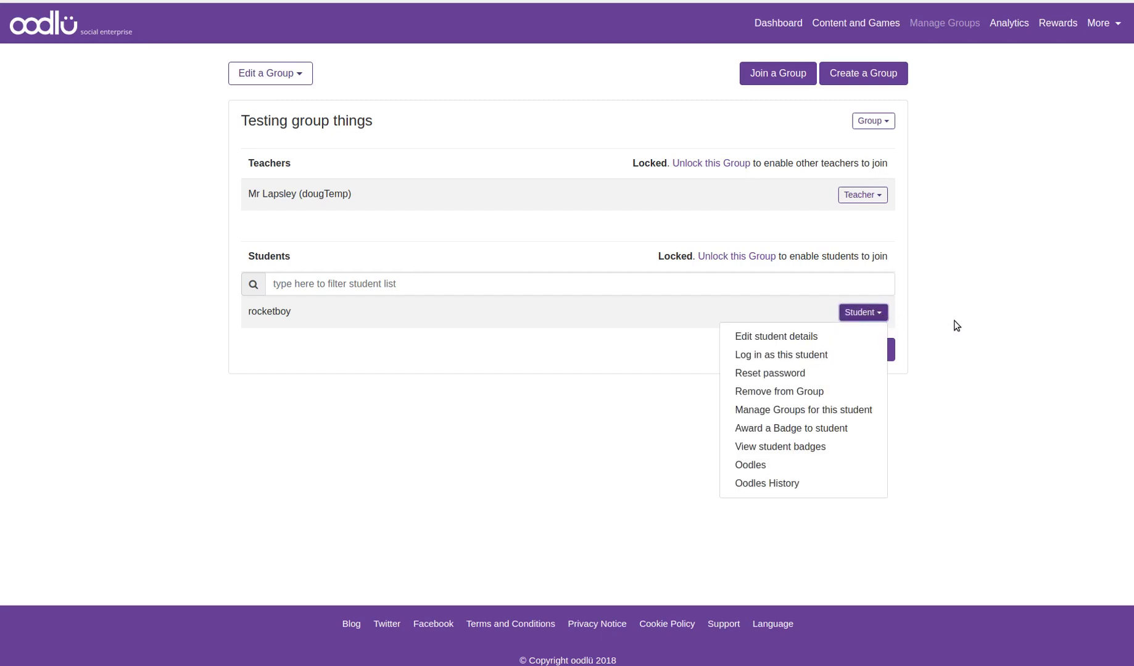
{"action": "left_click", "coordinate": [970, 320]}
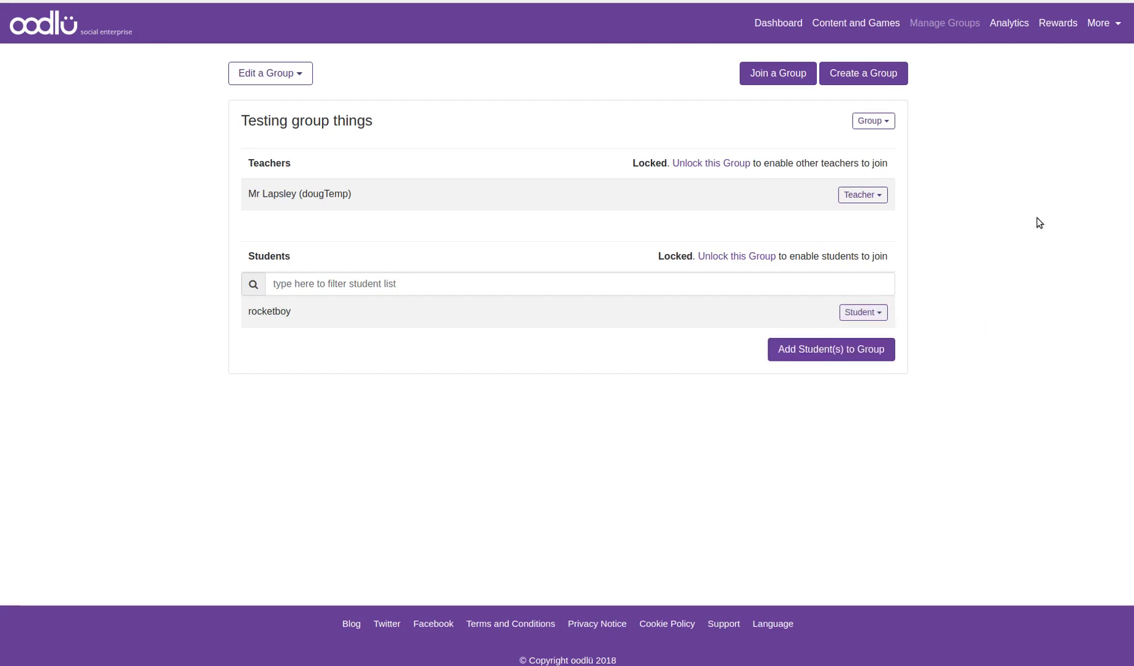
Log out of the teacher account, log in with the student's username and password, and view the student's badges.
{"action": "left_click", "coordinate": [1102, 23]}
{"action": "left_click", "coordinate": [1022, 107]}
{"action": "left_click", "coordinate": [481, 131]}
{"action": "left_click", "coordinate": [471, 165]}
{"action": "left_click", "coordinate": [470, 177]}
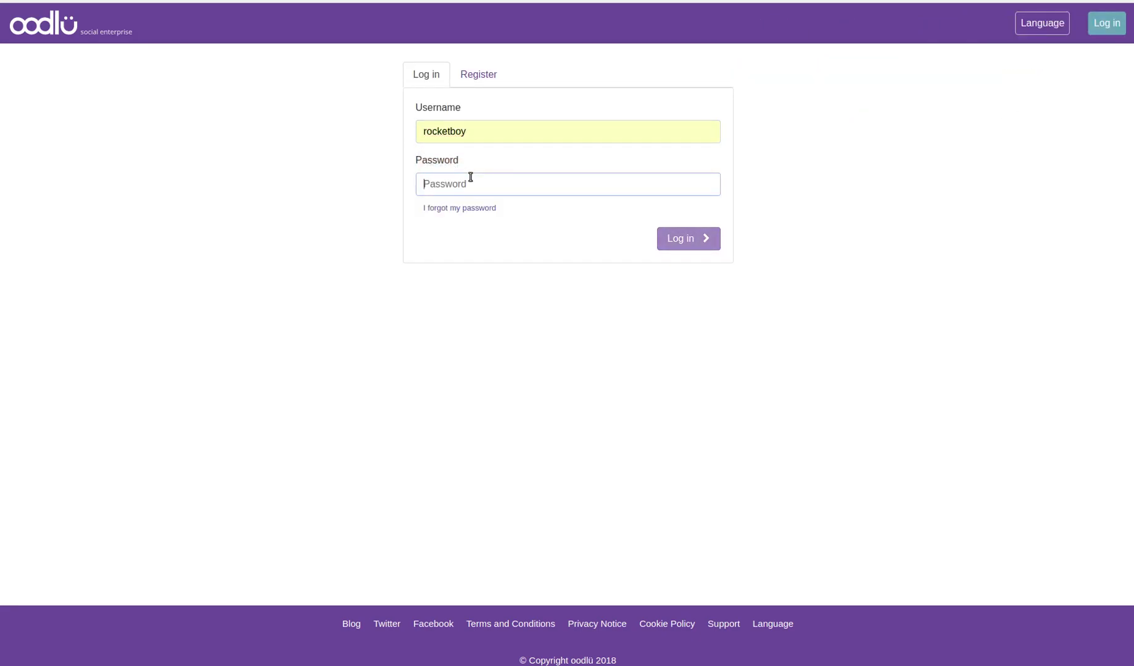
{"action": "type", "text": "*******"}
{"action": "key", "text": "Return"}
{"action": "left_click", "coordinate": [896, 283]}
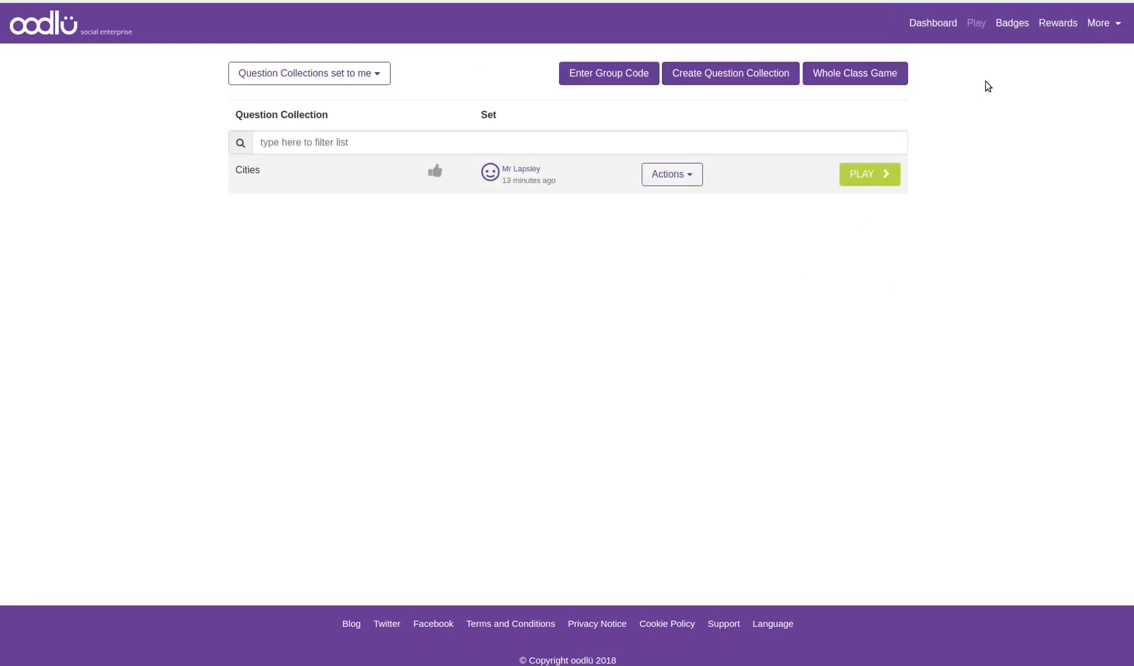
{"action": "left_click", "coordinate": [1015, 25]}
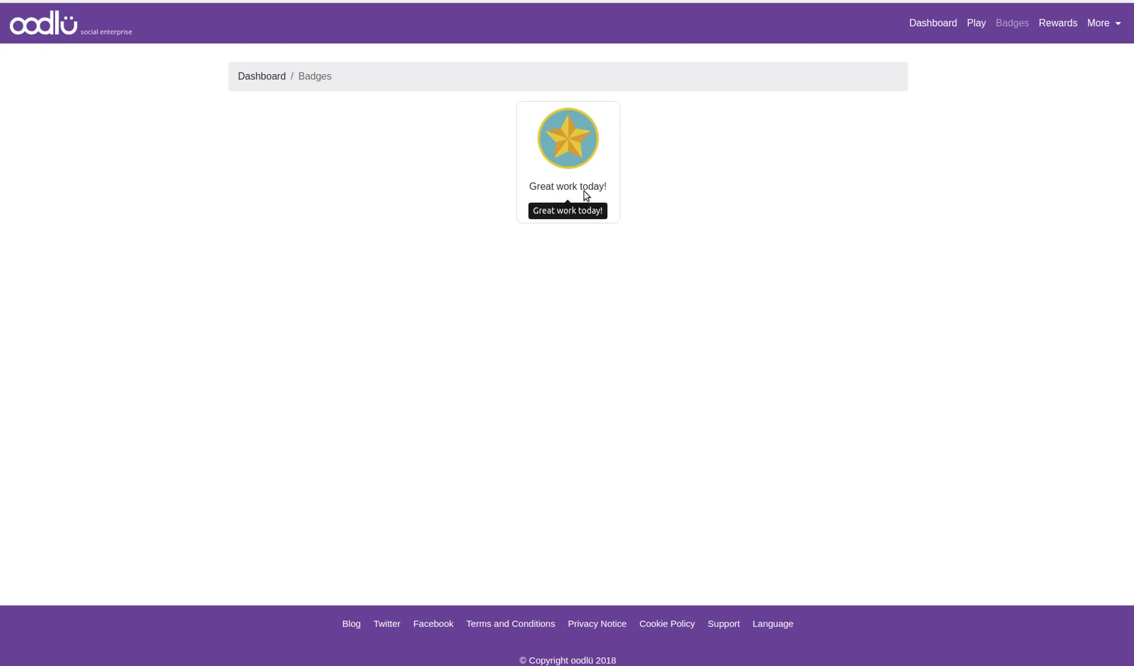
Log out of the student account and log back in with the teacher's username and password.
{"action": "left_click", "coordinate": [1091, 35]}
{"action": "left_click", "coordinate": [1047, 70]}
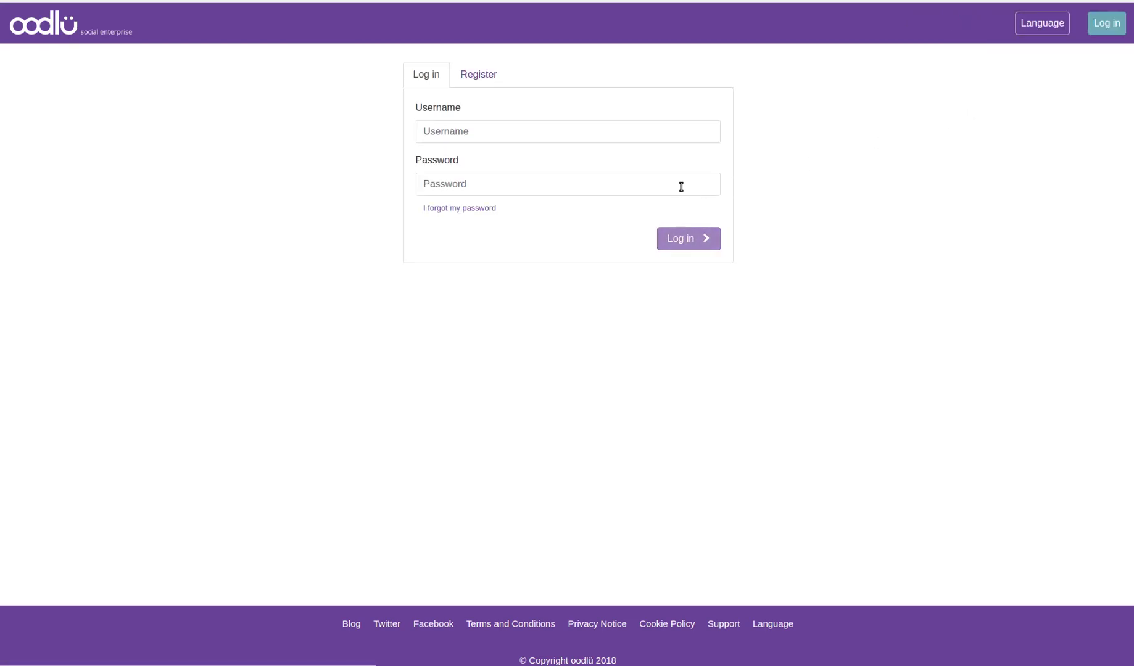
{"action": "left_click", "coordinate": [492, 134]}
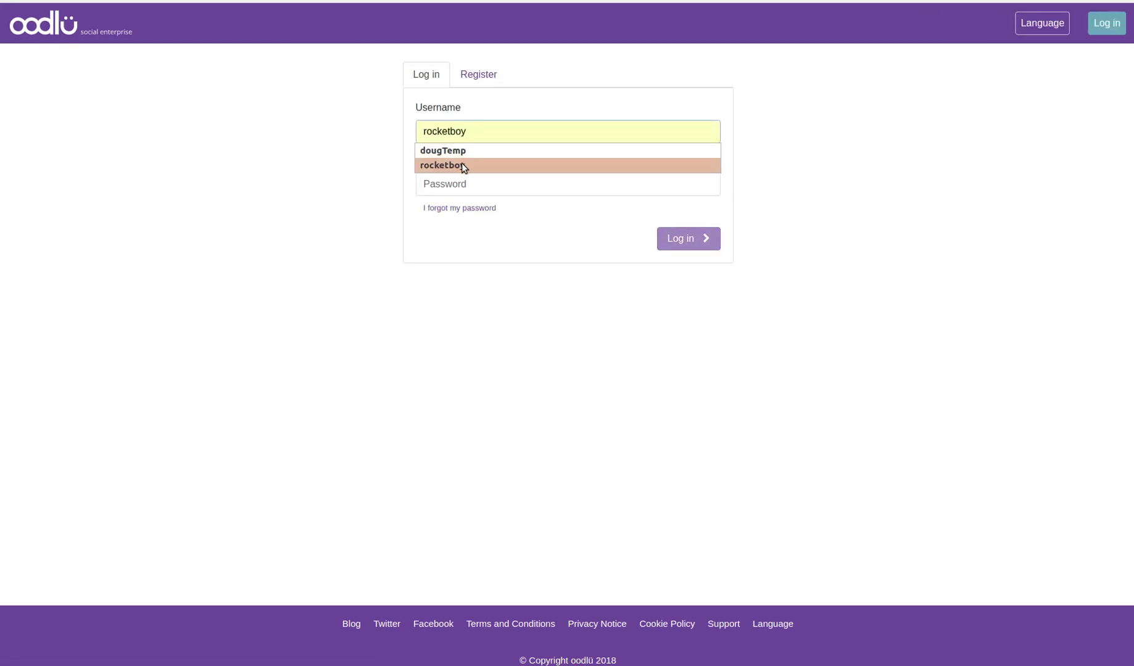
{"action": "left_click", "coordinate": [469, 152]}
{"action": "left_click", "coordinate": [463, 178]}
{"action": "type", "text": "*******"}
{"action": "key", "text": "Return"}
{"action": "left_click", "coordinate": [896, 238]}
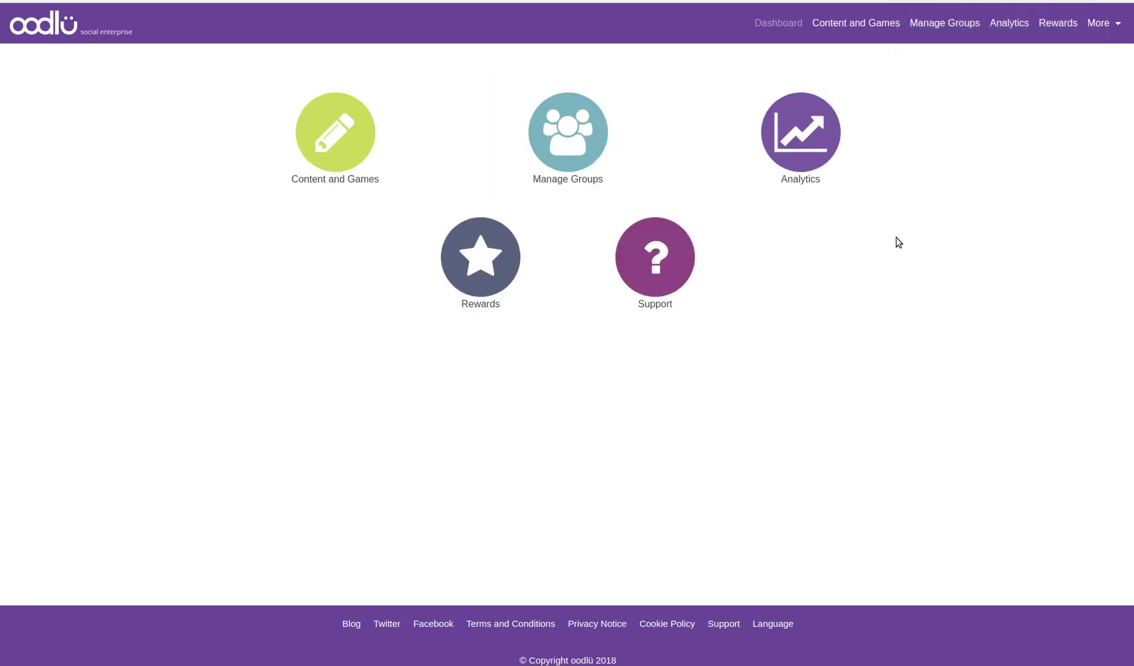
Go to group management and open the group Testing group things for editing.
{"action": "left_click", "coordinate": [577, 148]}
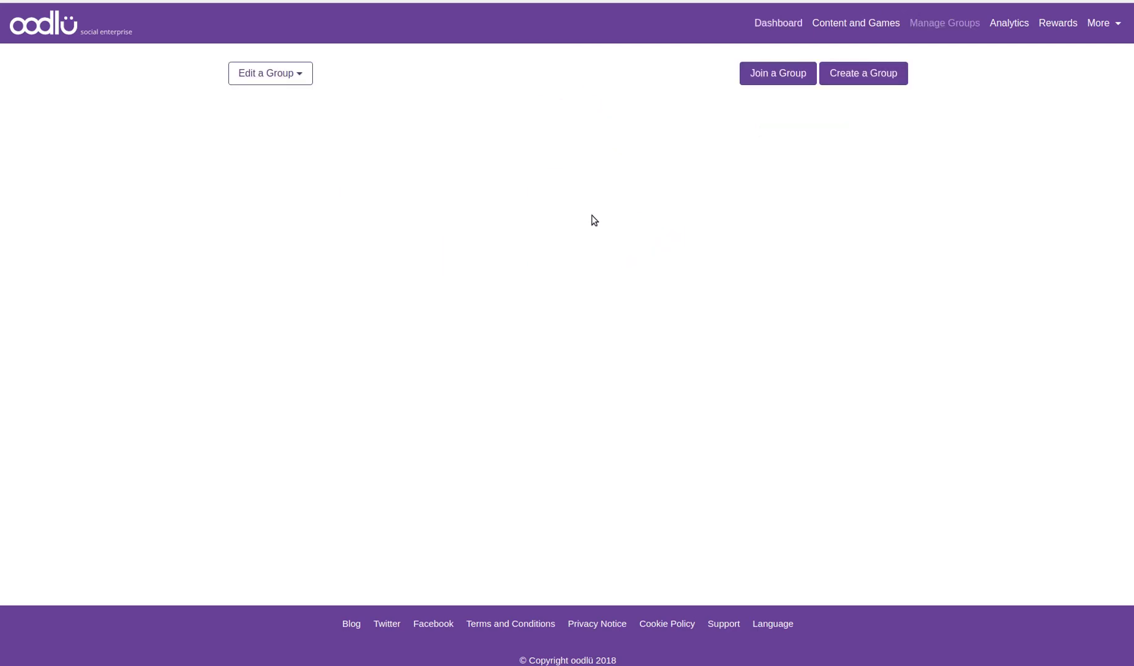
{"action": "left_click", "coordinate": [285, 78]}
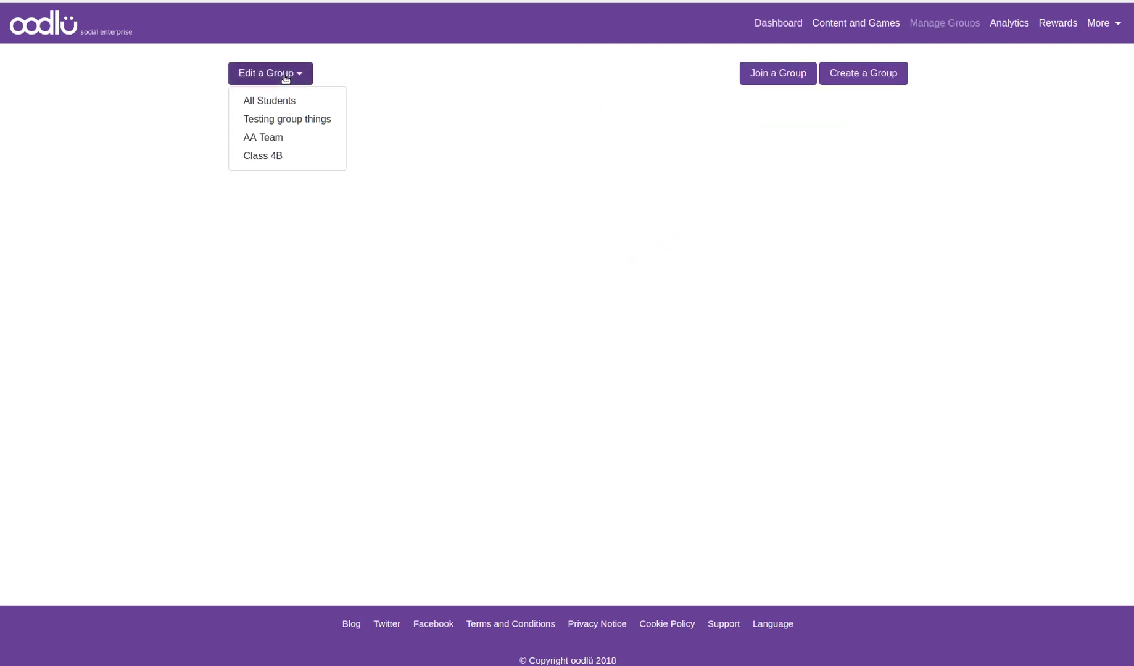
{"action": "left_click", "coordinate": [282, 119]}
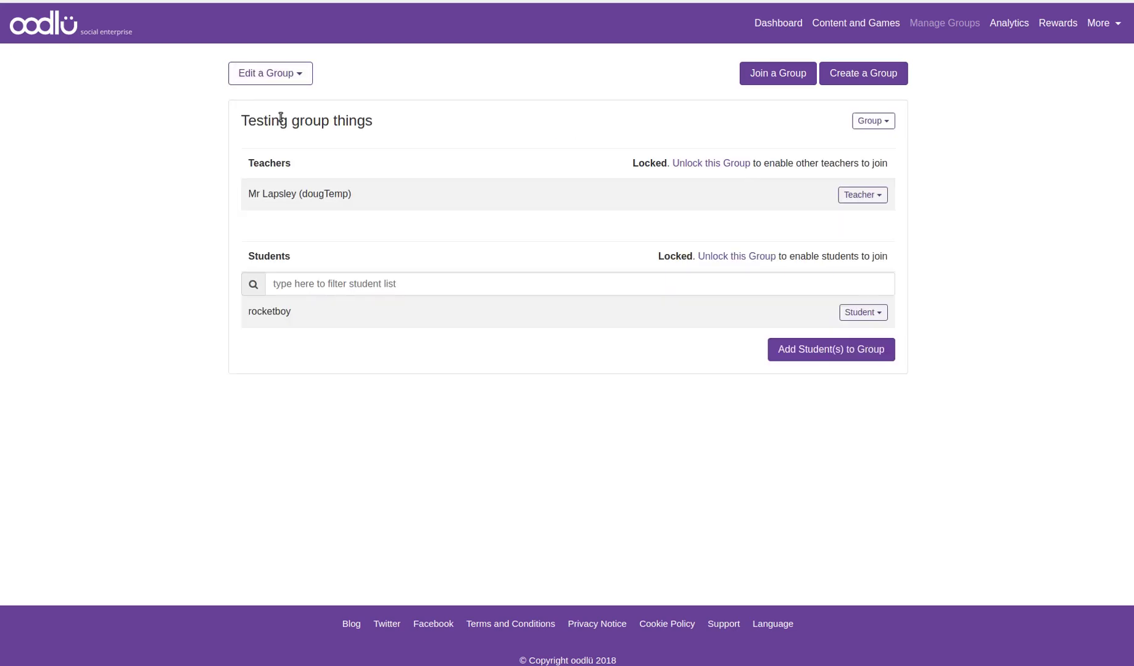
View the student's badges, delete the "Great work today!" star badge, and close the badge list.
{"action": "left_click", "coordinate": [861, 313]}
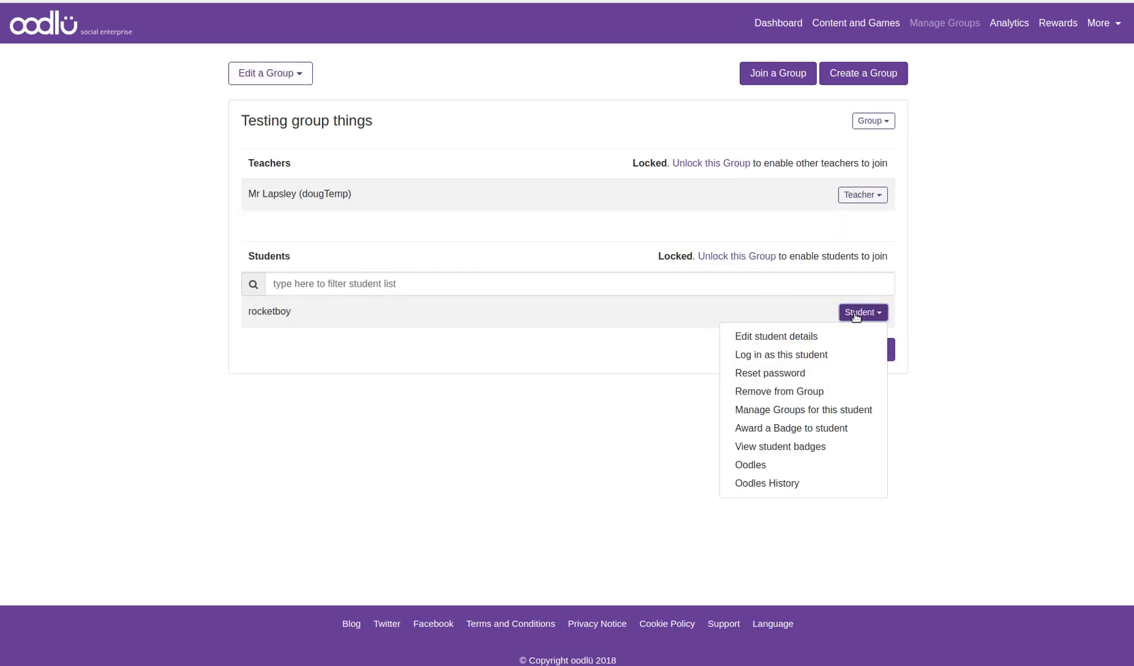
{"action": "left_click", "coordinate": [780, 447]}
{"action": "left_click", "coordinate": [812, 422]}
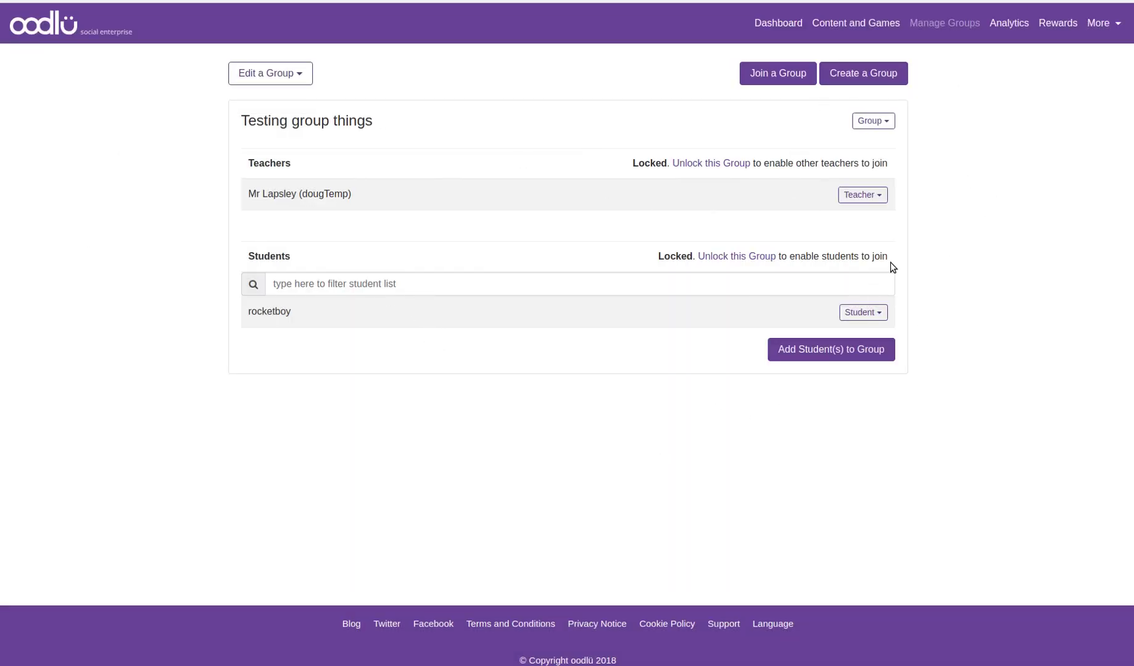
{"action": "left_click", "coordinate": [862, 312]}
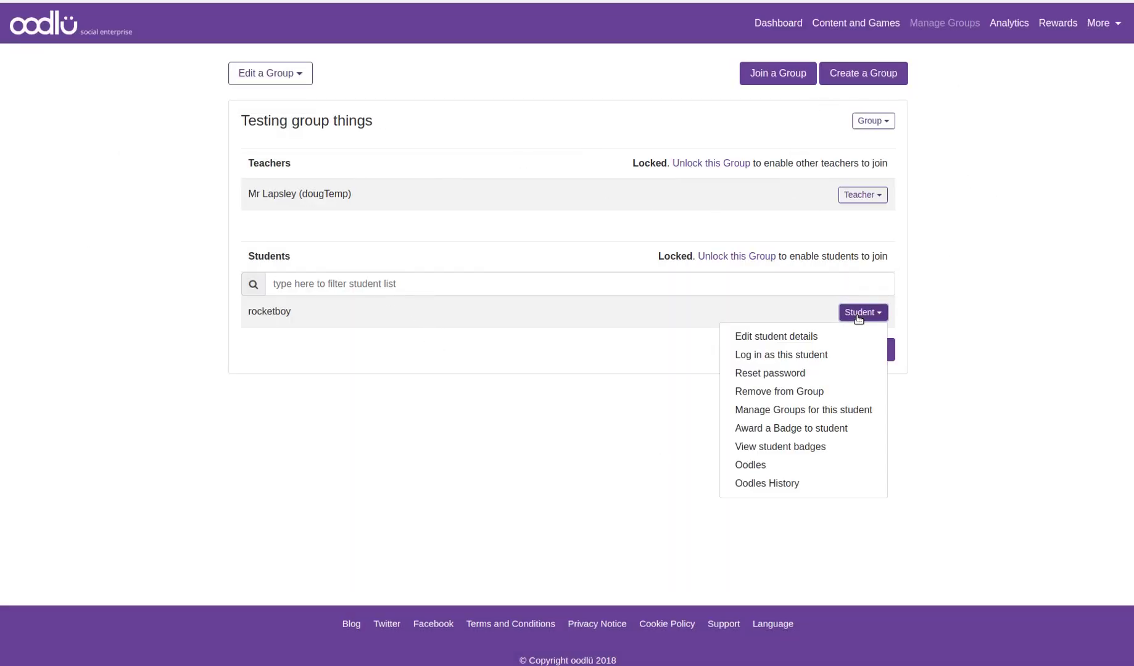
{"action": "left_click", "coordinate": [802, 448]}
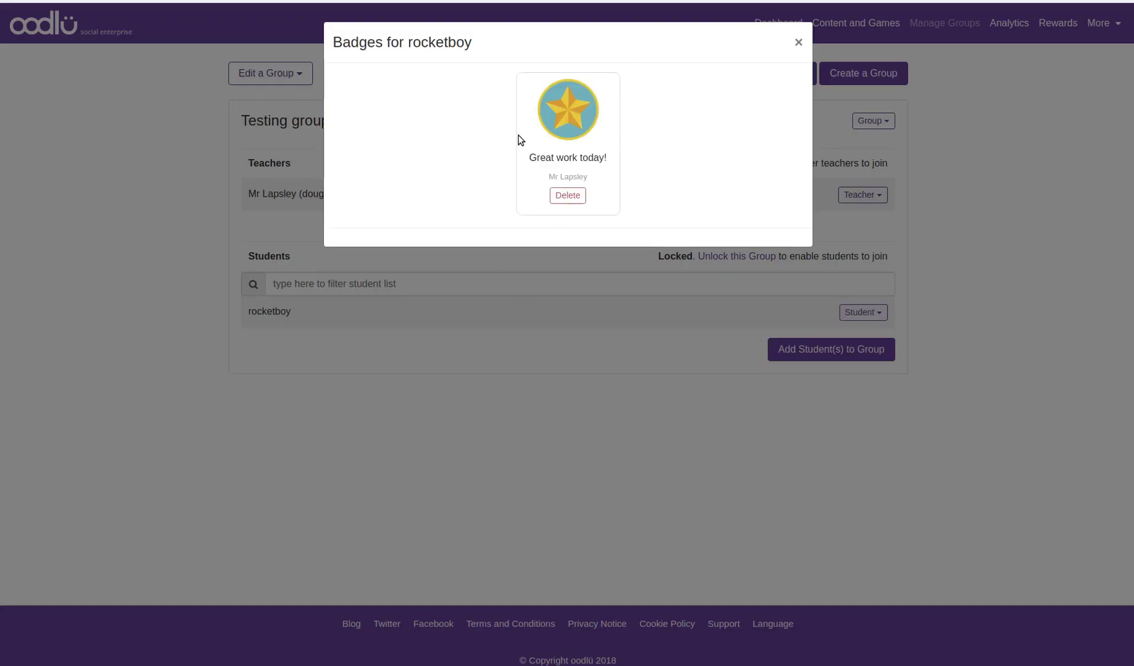
{"action": "left_click", "coordinate": [563, 199]}
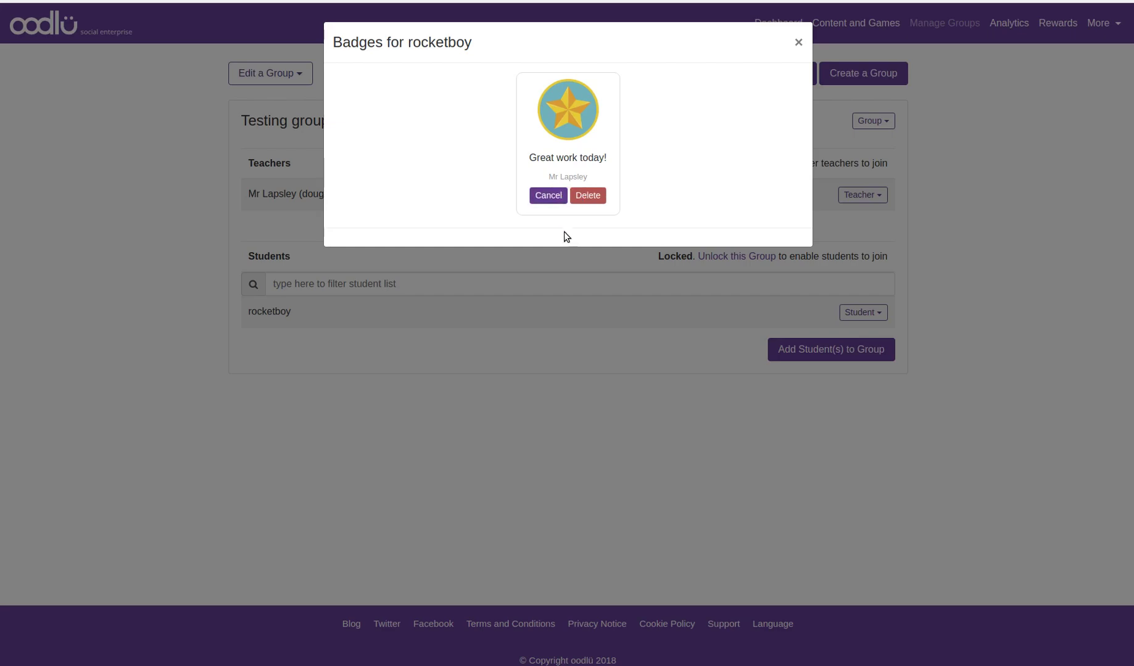
{"action": "left_click", "coordinate": [588, 196]}
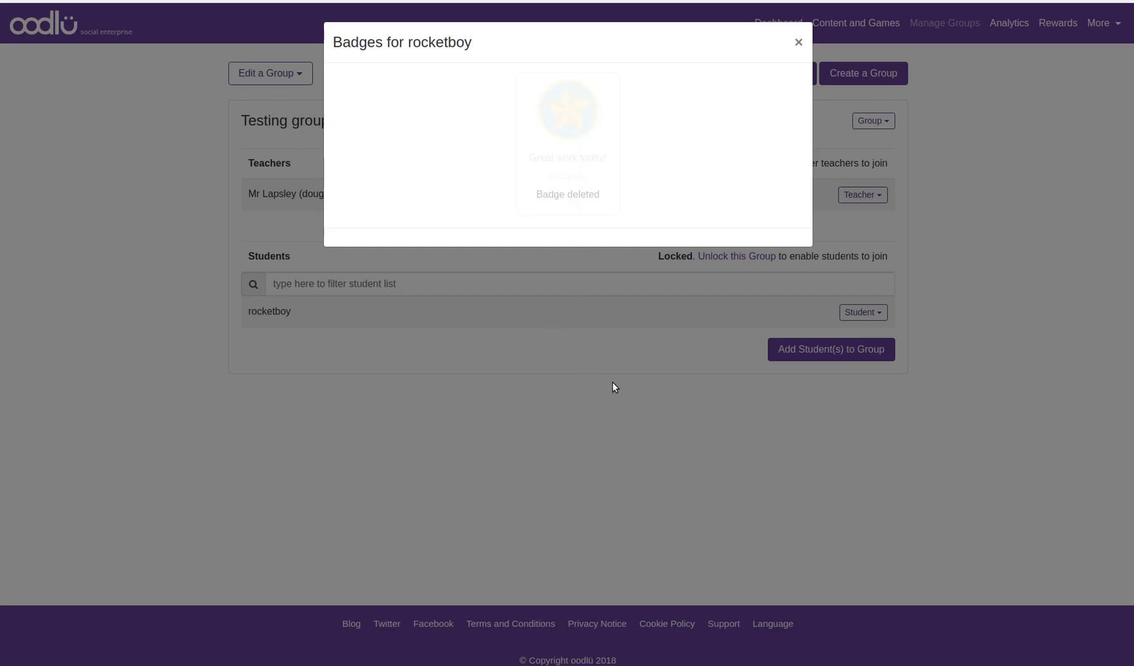
{"action": "left_click", "coordinate": [654, 461]}
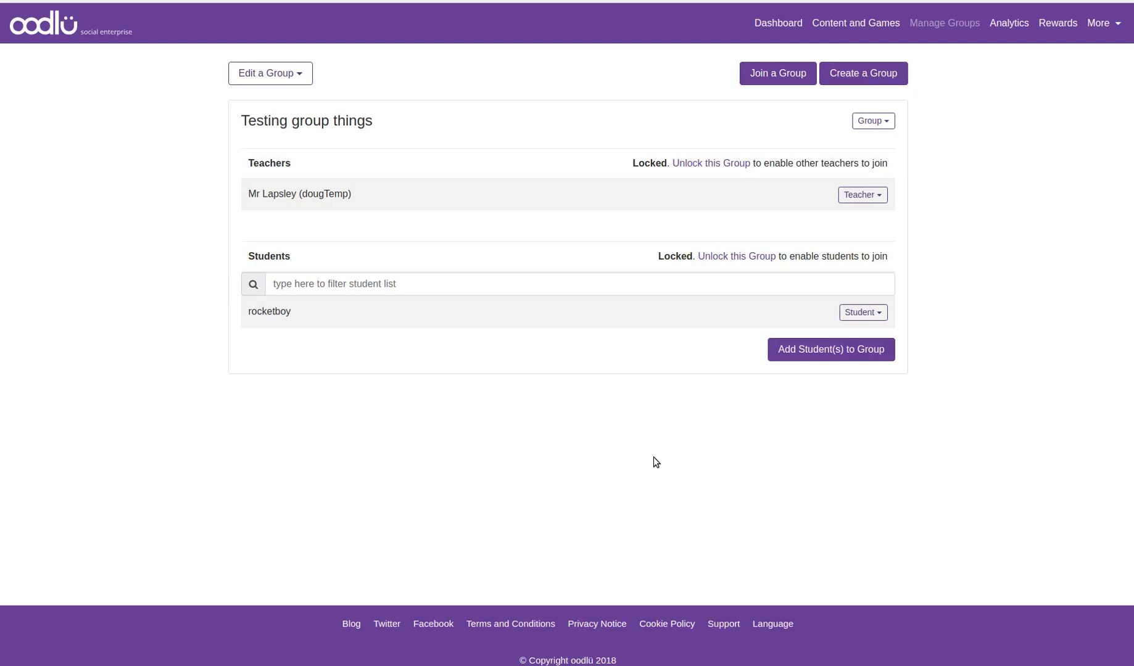